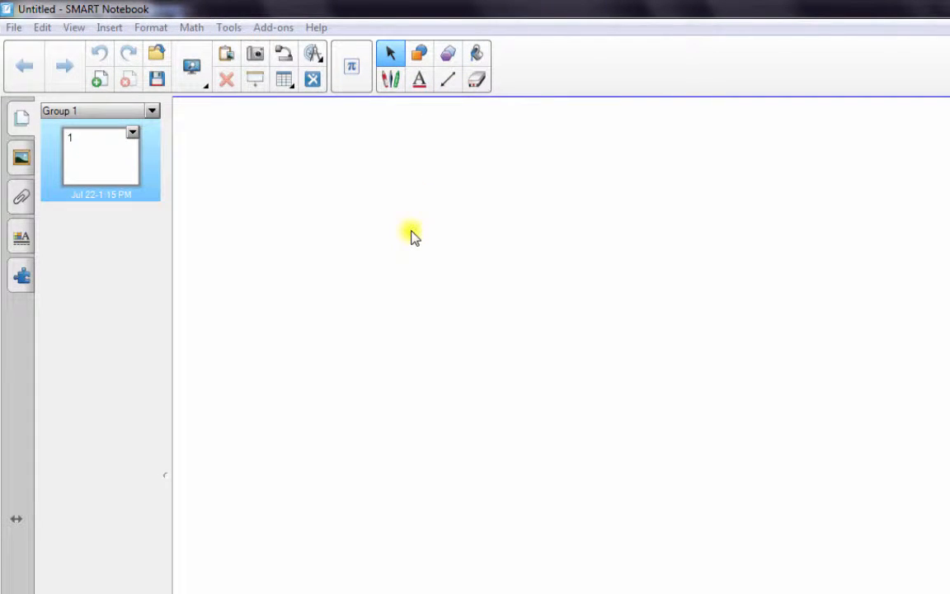
# Step: Create a text box near the top of the page reading "Demo for today!"
pyautogui.click(419, 79)
pyautogui.moveTo(291, 198); pyautogui.dragTo(825, 400)
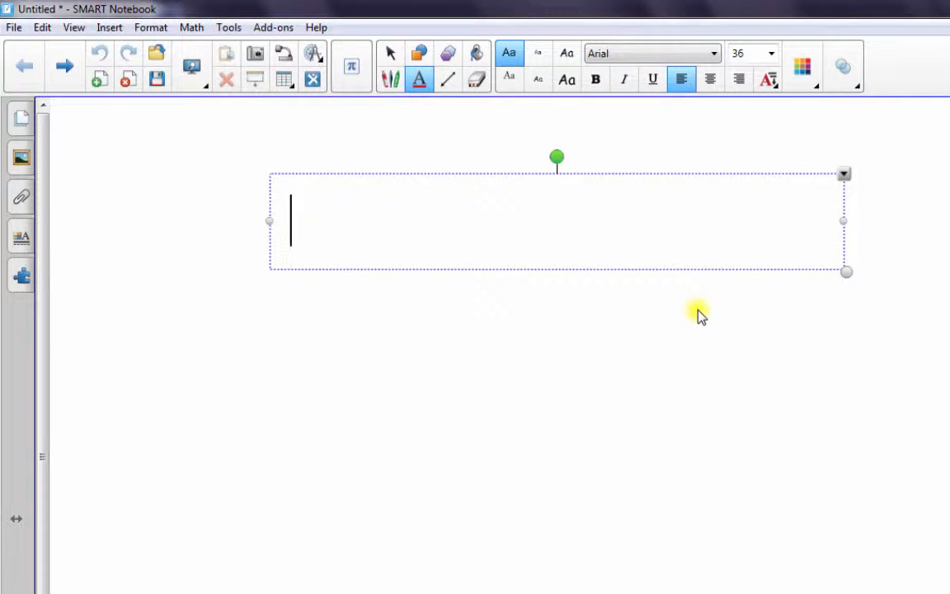
pyautogui.write('Demos f')
pyautogui.press('BackSpace')
pyautogui.press('BackSpace')
pyautogui.press('BackSpace')
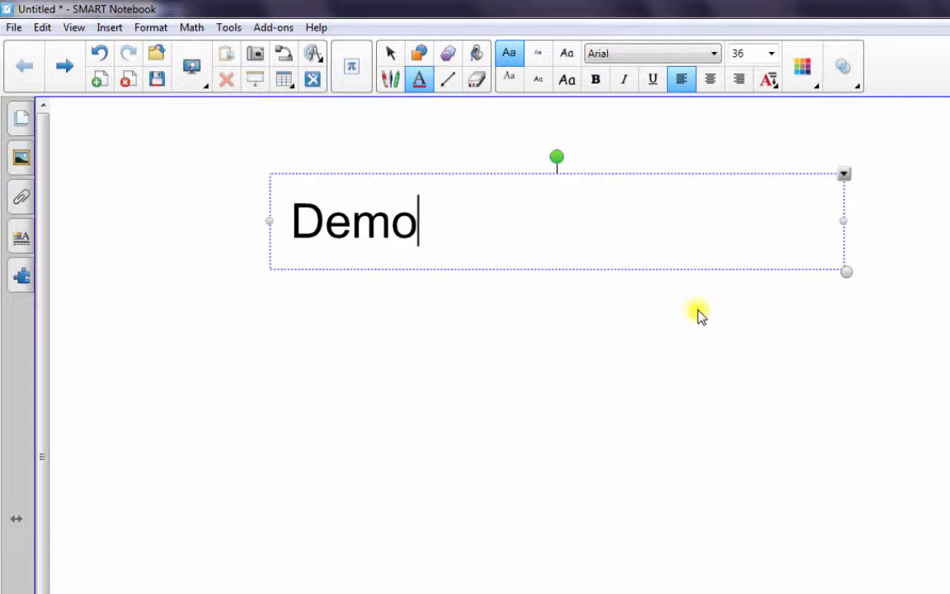
pyautogui.write('f9r')
pyautogui.press('BackSpace')
pyautogui.press('BackSpace')
pyautogui.press('BackSpace')
pyautogui.write('or')
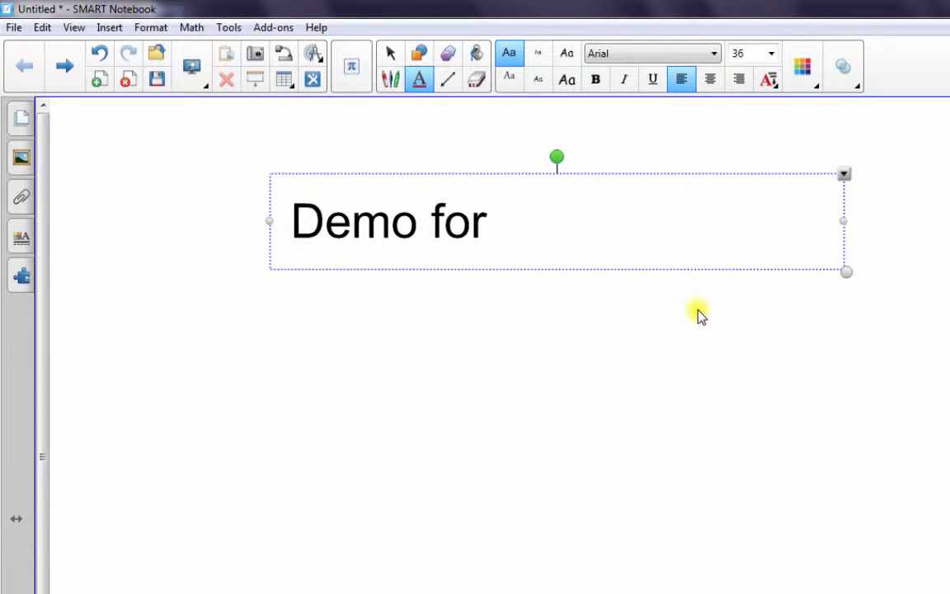
pyautogui.write(' today!')
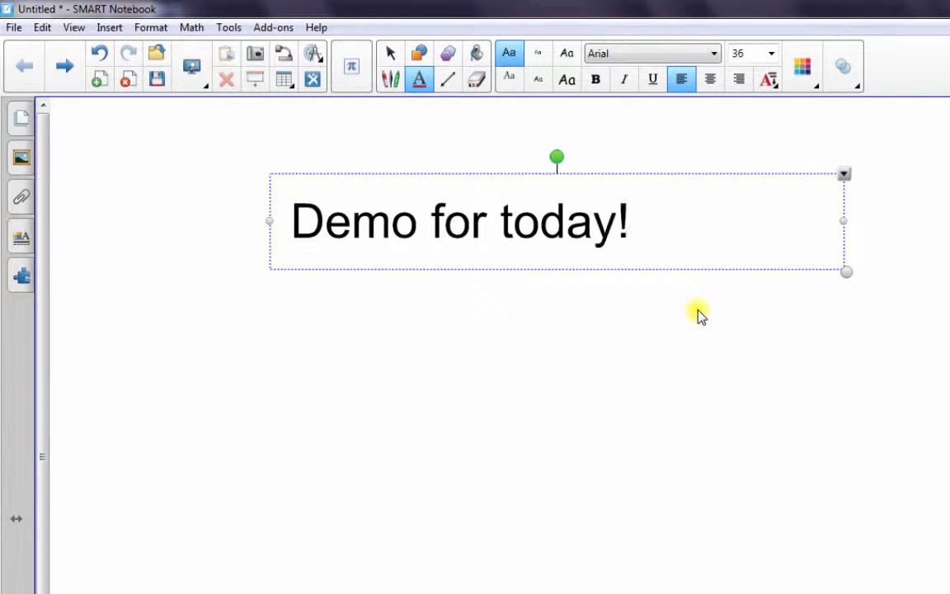
# Step: Set the title text's font to Berlin Sans FB and its colour to purple
pyautogui.moveTo(640, 210); pyautogui.dragTo(298, 227)
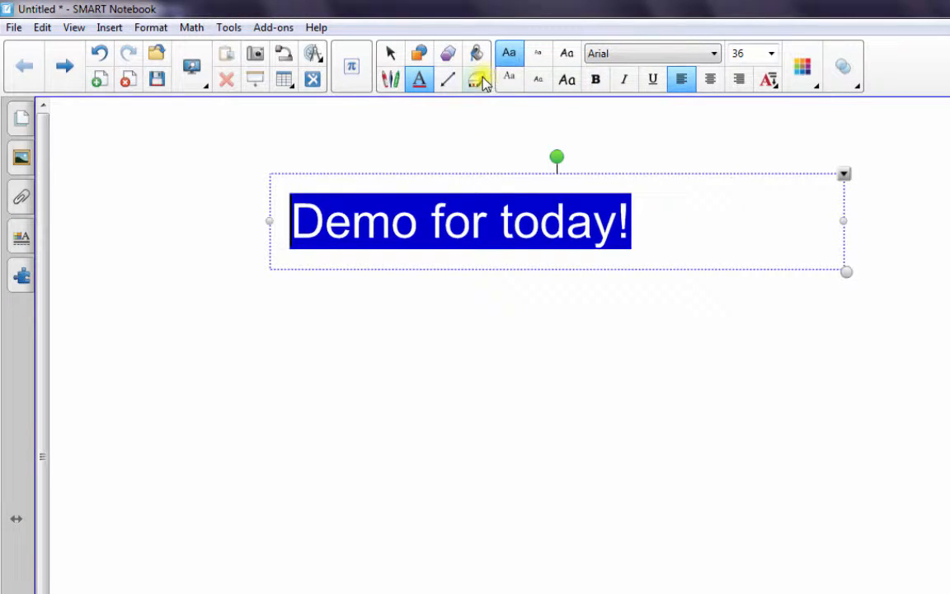
pyautogui.click(714, 54)
pyautogui.click(568, 323)
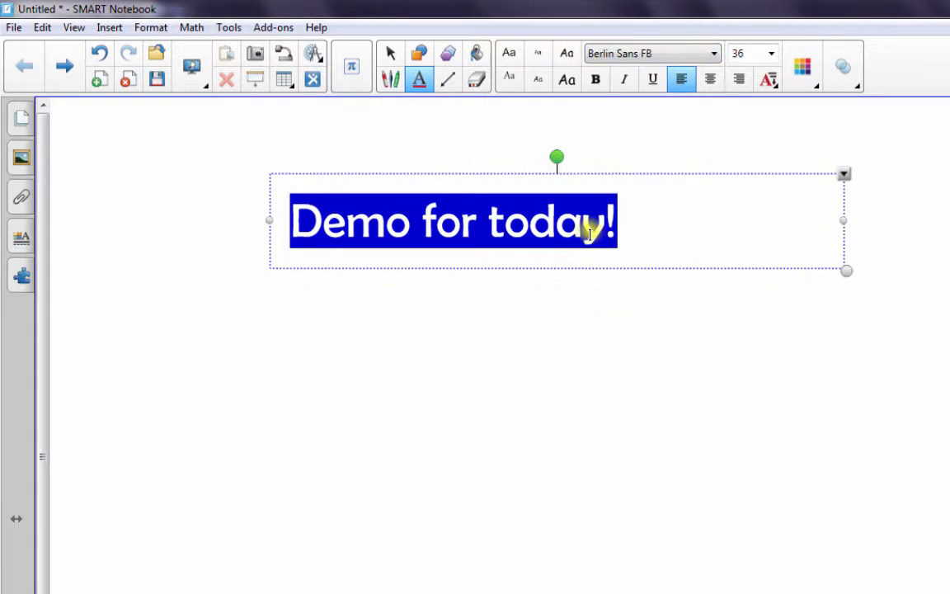
pyautogui.click(805, 66)
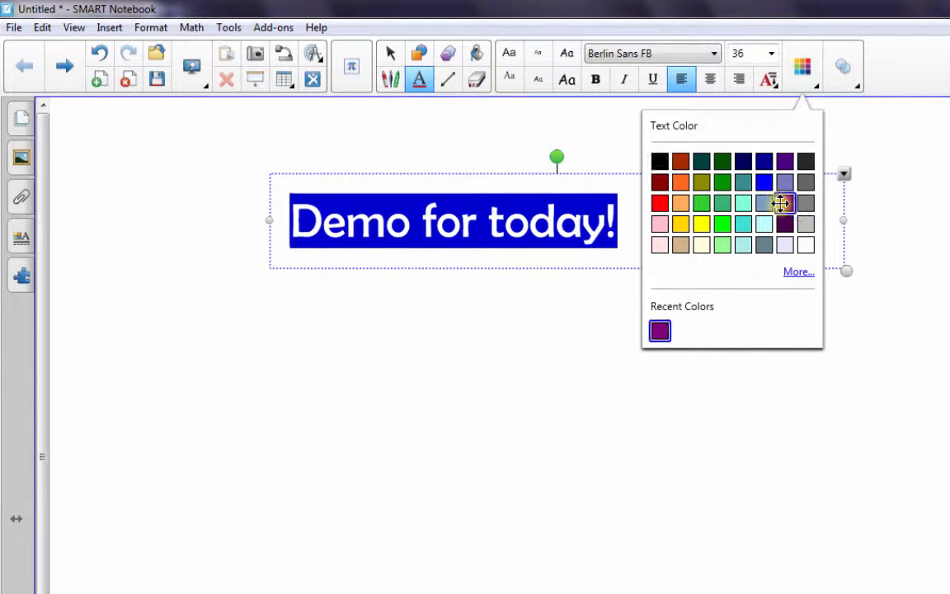
pyautogui.click(414, 364)
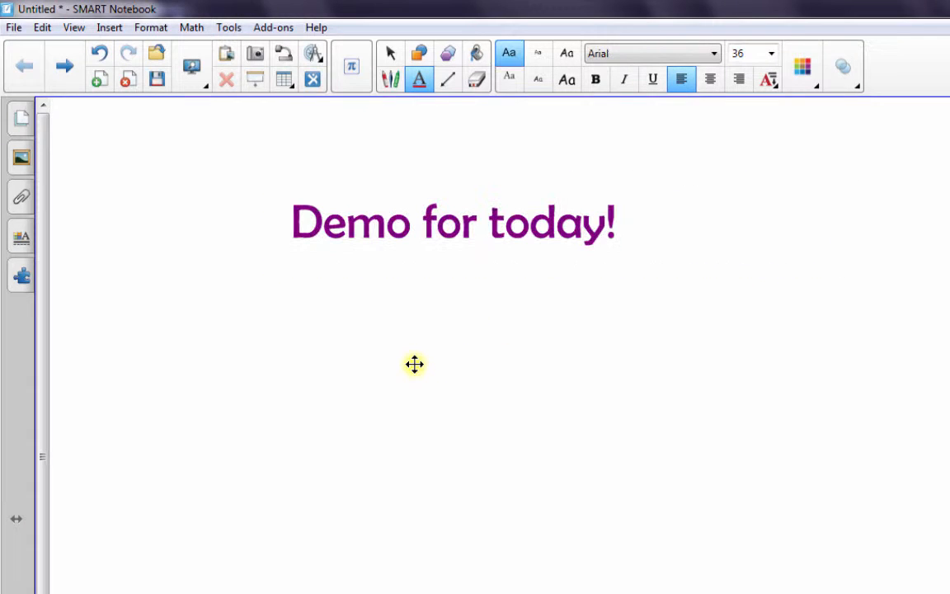
# Step: Open the page's background fill settings and apply a solid green fill
pyautogui.rightClick(415, 363)
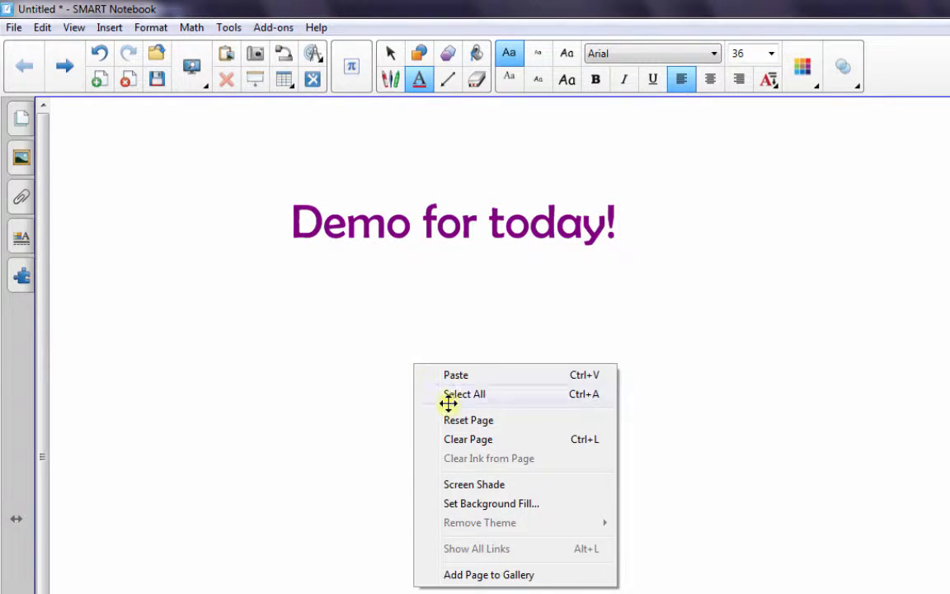
pyautogui.click(487, 505)
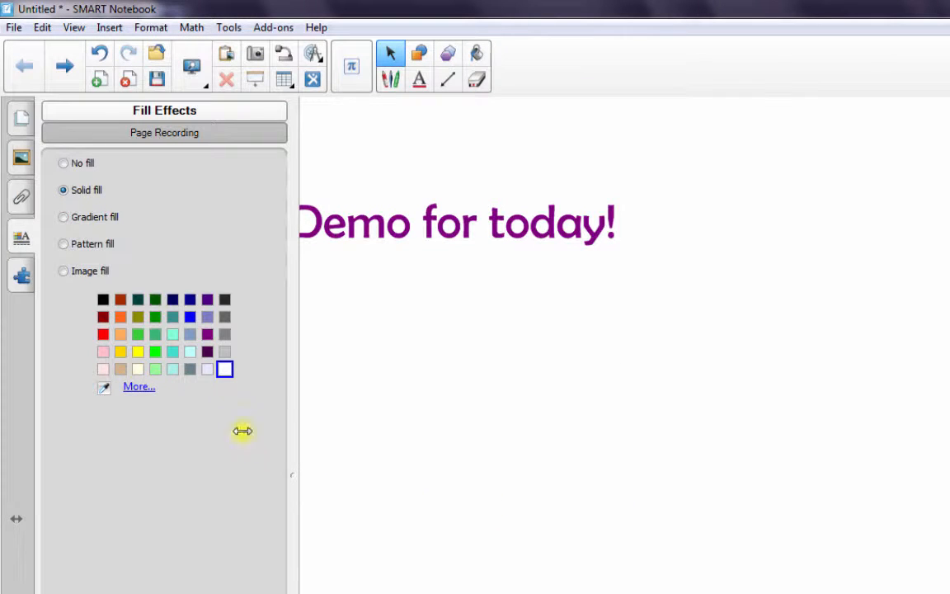
pyautogui.click(189, 350)
pyautogui.click(173, 352)
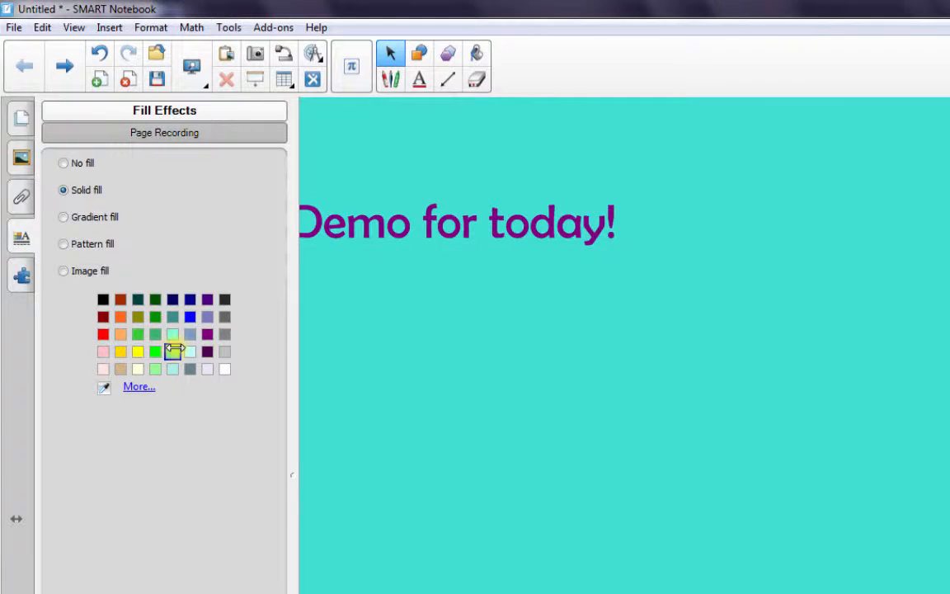
pyautogui.click(155, 351)
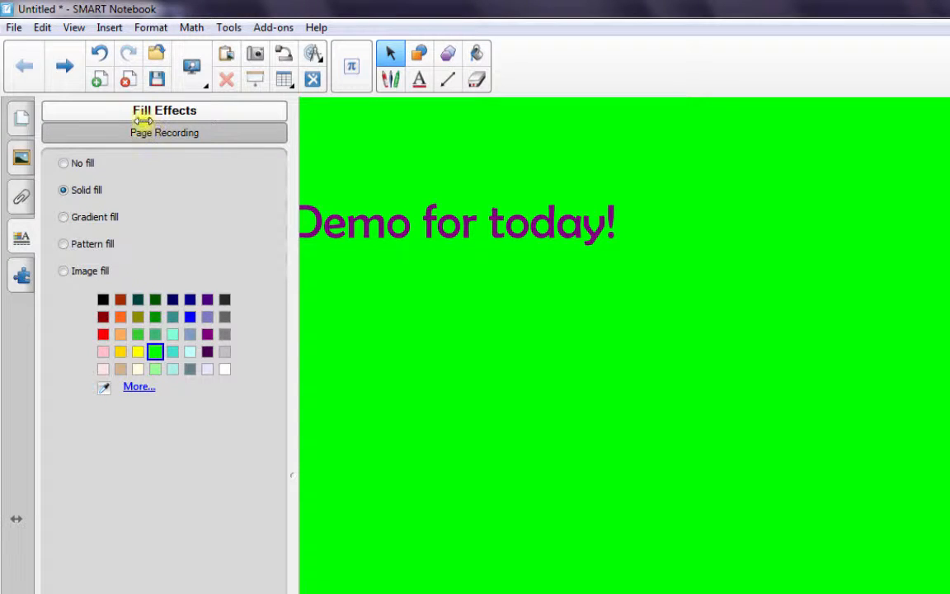
pyautogui.click(62, 270)
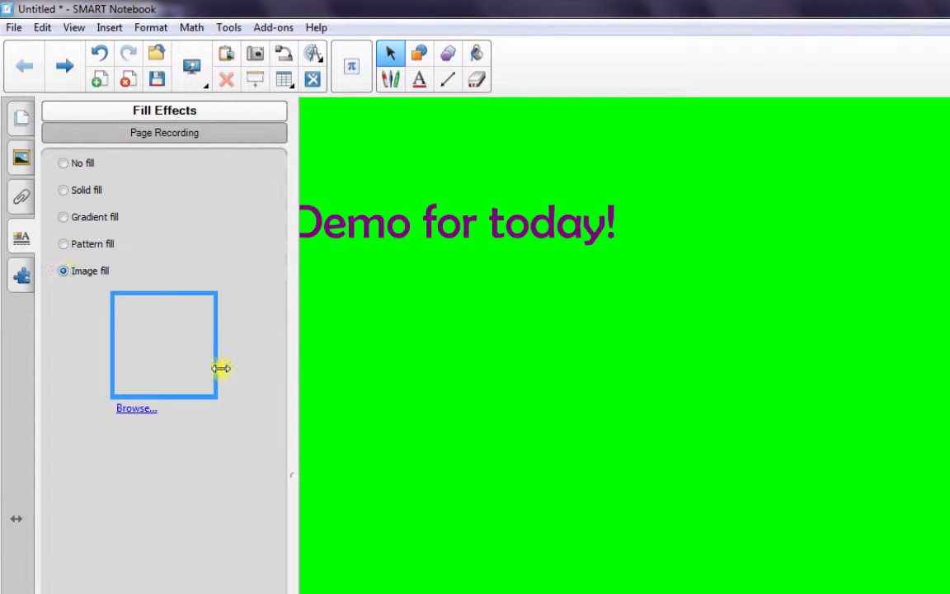
pyautogui.click(138, 409)
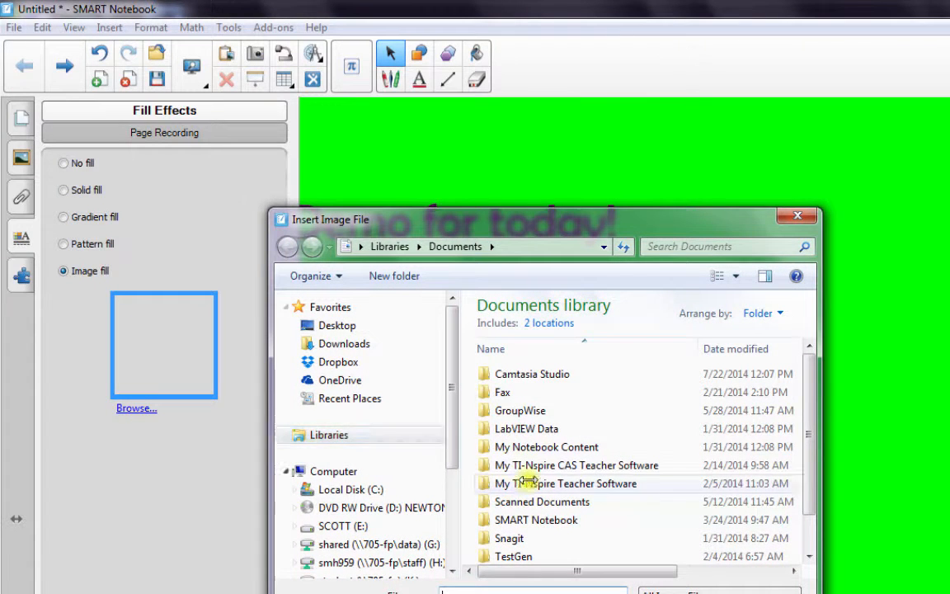
pyautogui.click(796, 217)
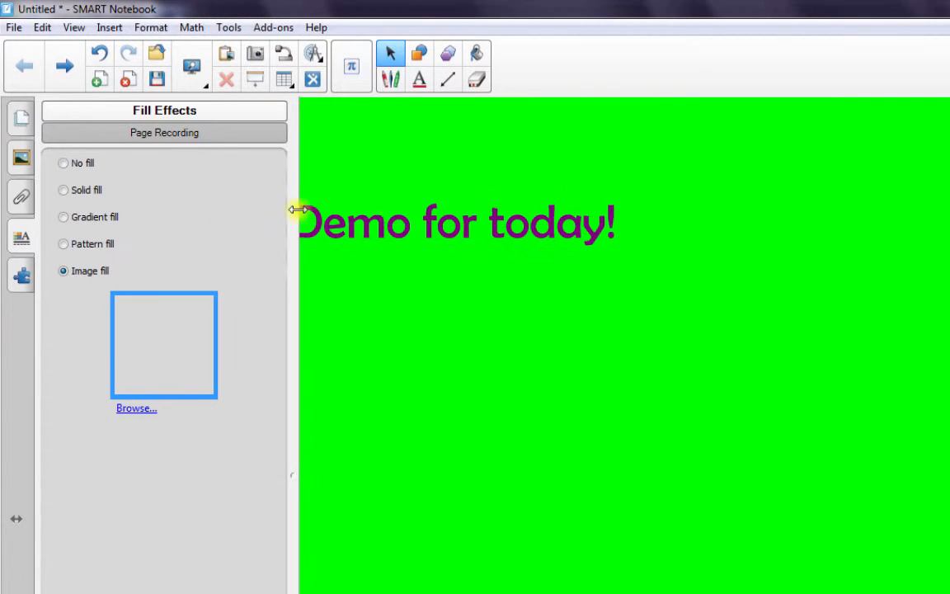
# Step: Apply a pattern fill to the page background using the horizontal lines pattern
pyautogui.click(61, 244)
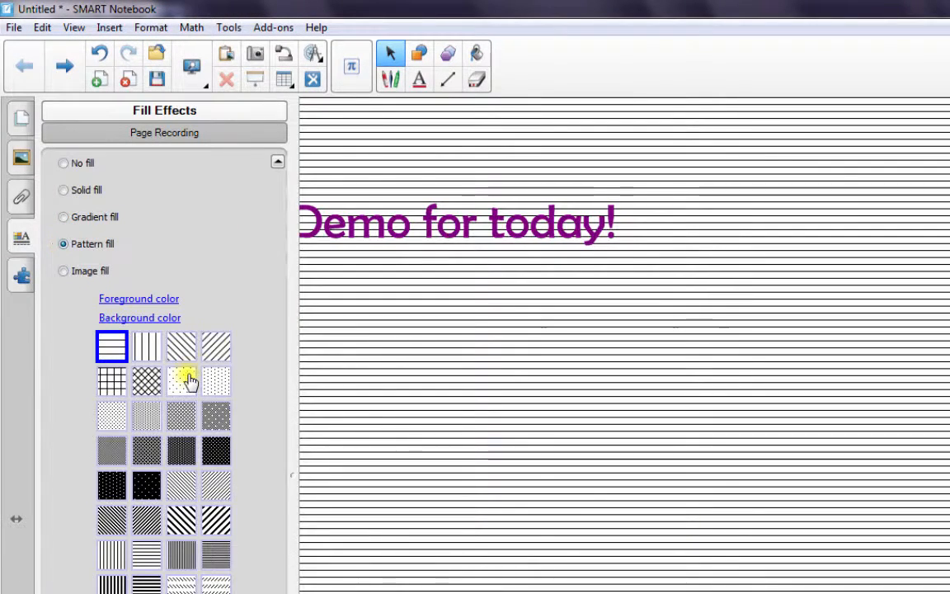
pyautogui.click(181, 417)
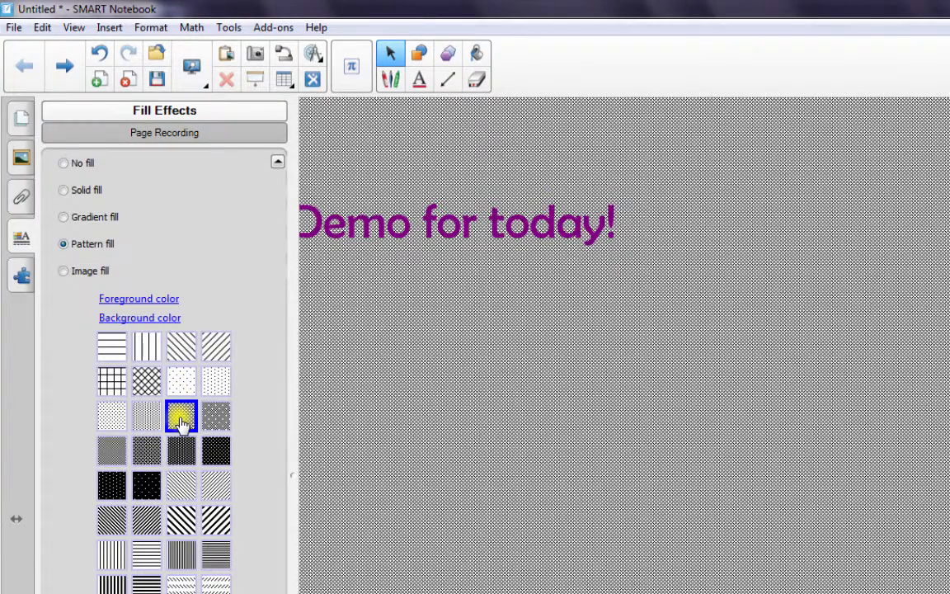
pyautogui.click(147, 485)
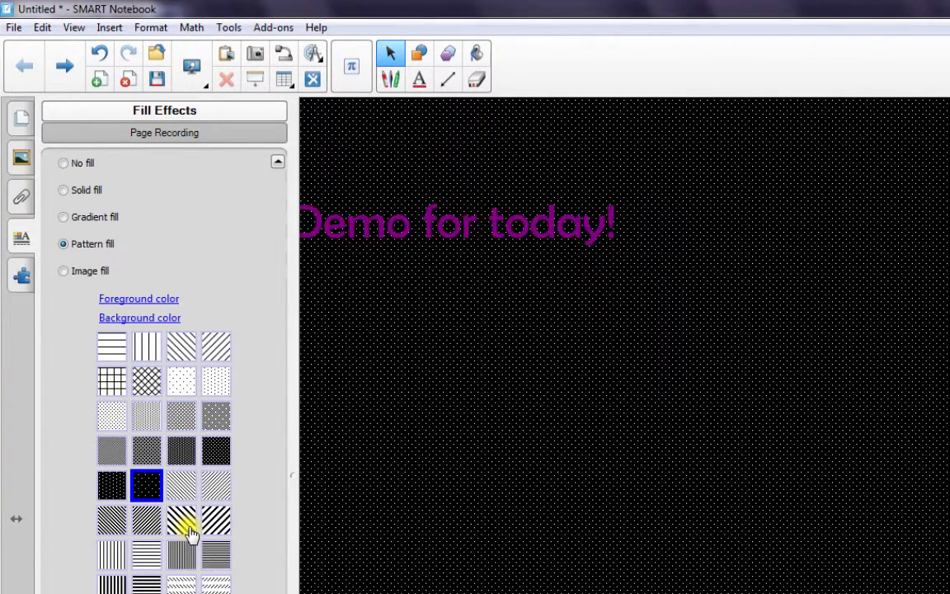
pyautogui.click(189, 531)
pyautogui.press('Right')
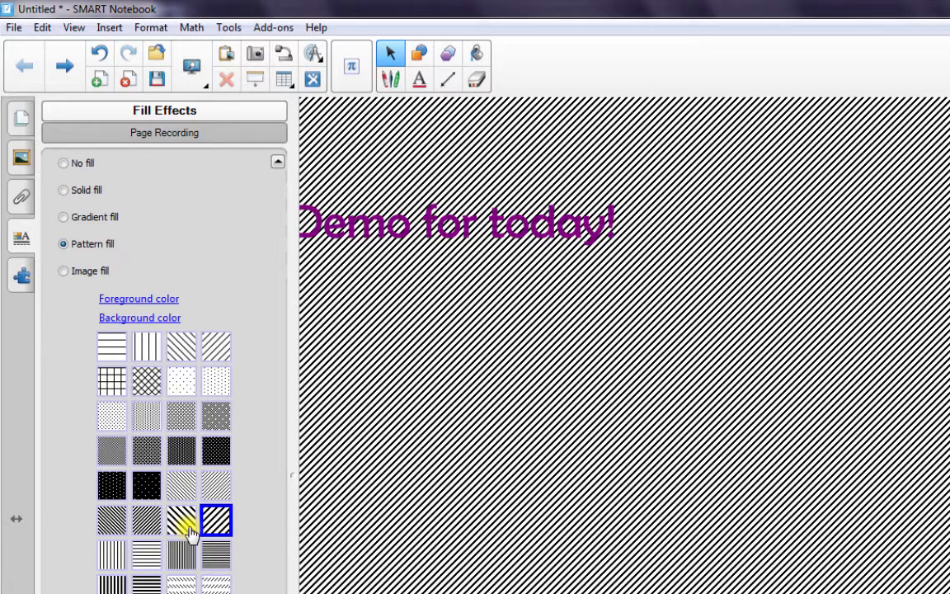
pyautogui.press('Home')
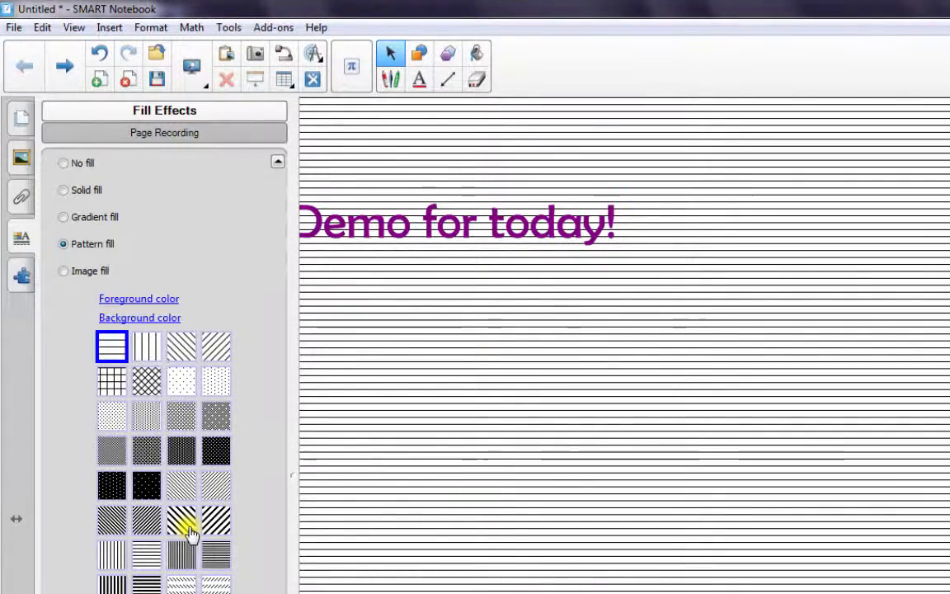
# Step: Set the pattern's foreground colour to dark teal (Red 0, Green 64, Blue 64)
pyautogui.press('Return')
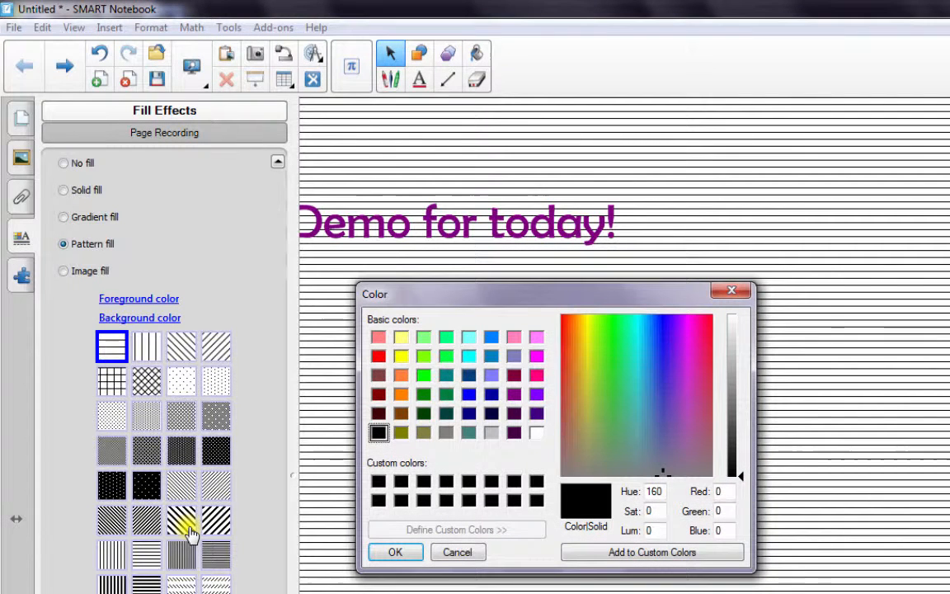
pyautogui.press('Up')
pyautogui.press('Right')
pyautogui.press('Right')
pyautogui.press('Right')
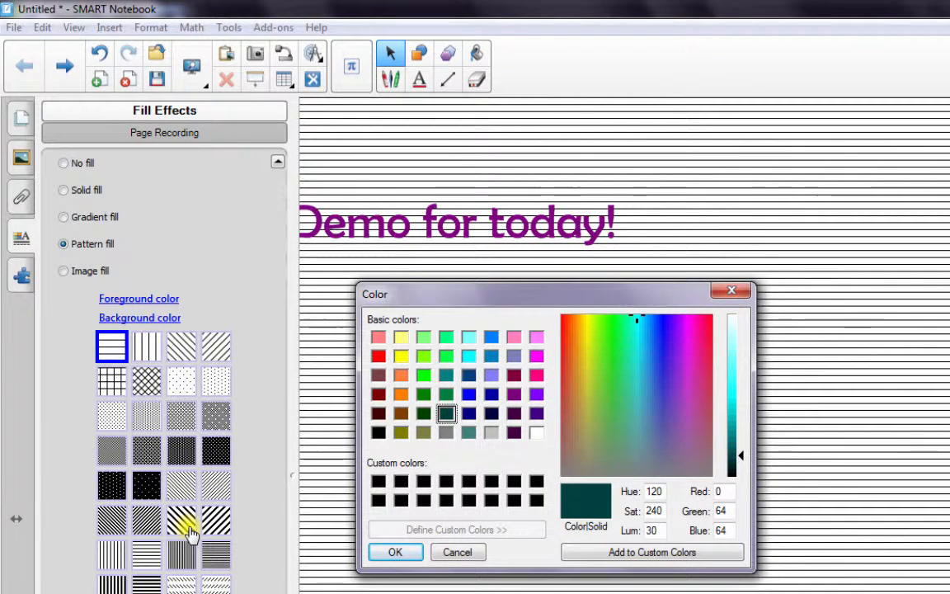
pyautogui.press('Return')
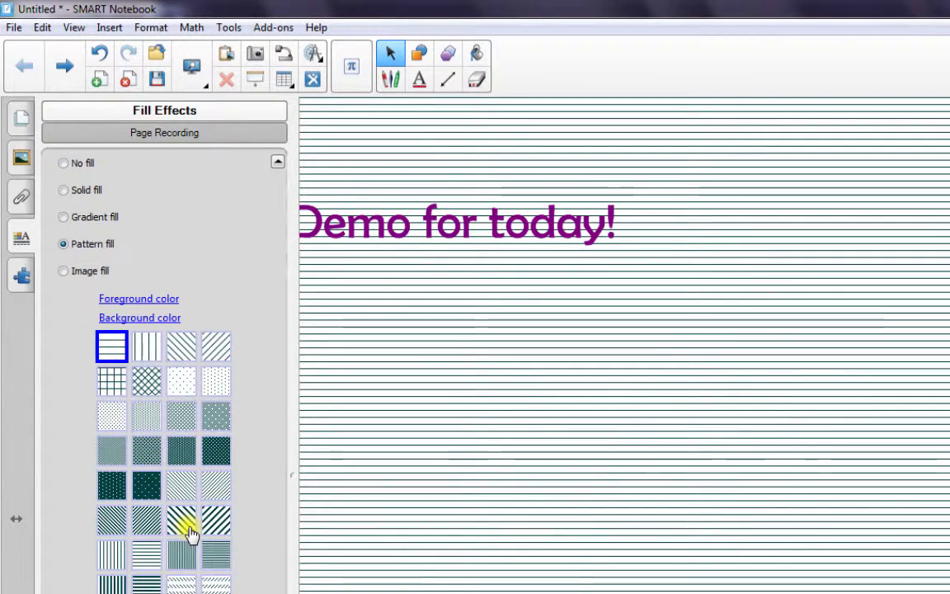
# Step: Set the pattern's background colour to navy blue (Red 0, Green 0, Blue 128)
pyautogui.press('Tab')
pyautogui.press('Return')
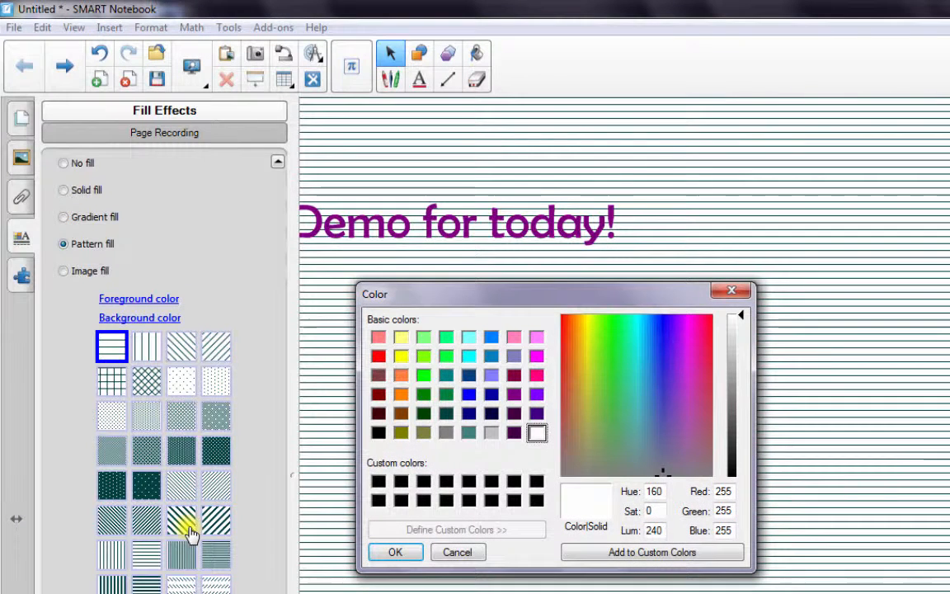
pyautogui.press('Up')
pyautogui.press('Left')
pyautogui.press('Left')
pyautogui.press('Left')
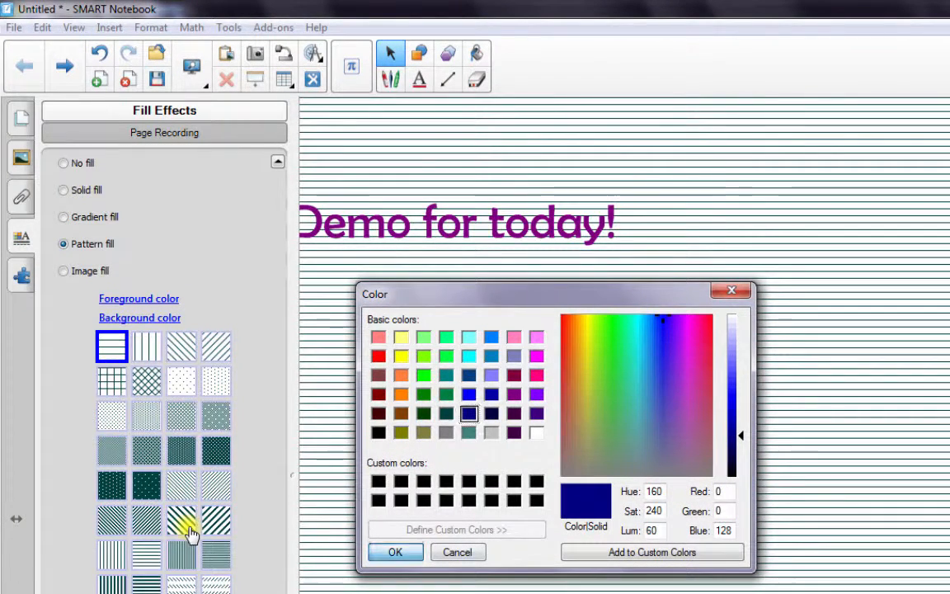
pyautogui.press('Return')
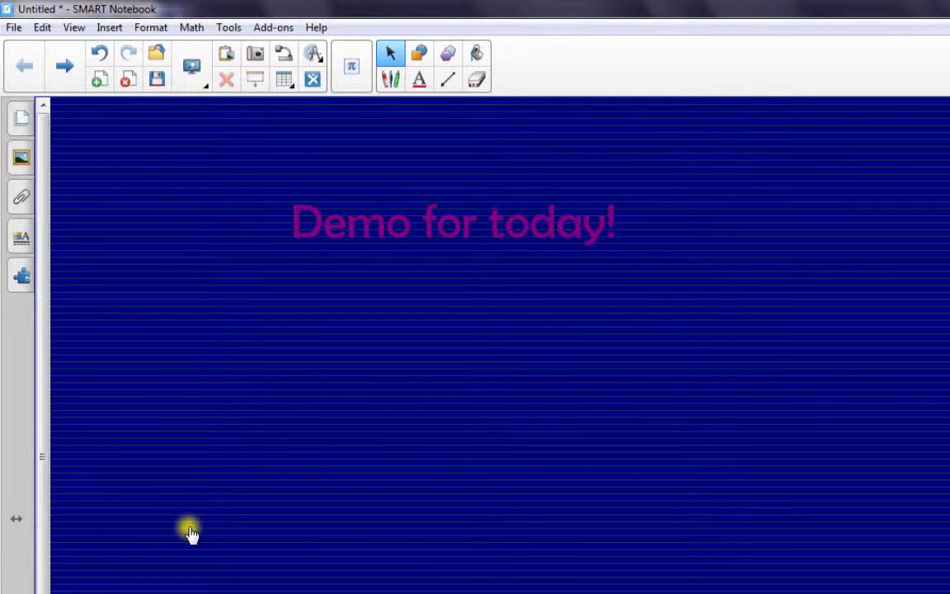
# Step: Change the title text colour to yellow
pyautogui.doubleClick(410, 221)
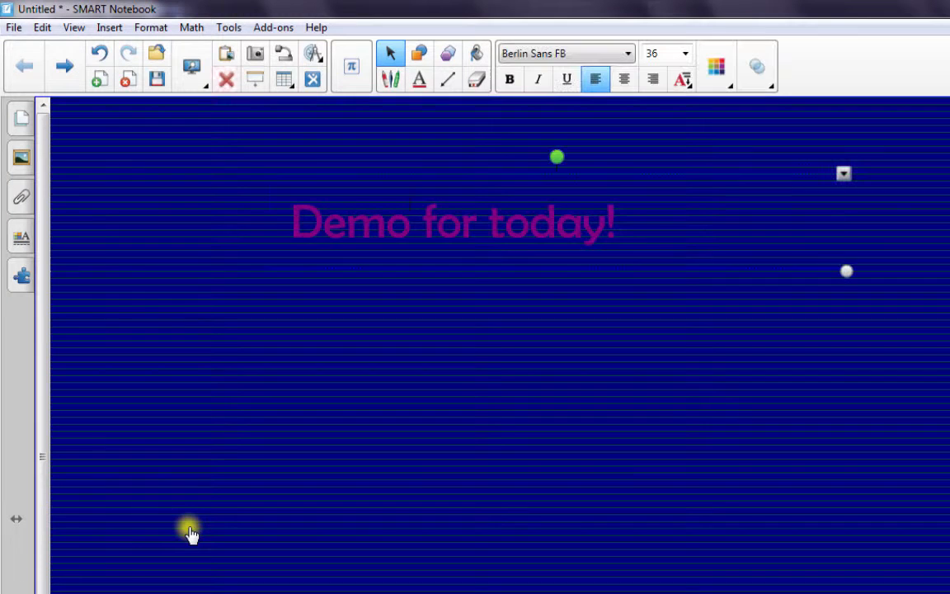
pyautogui.moveTo(617, 222); pyautogui.dragTo(291, 223)
pyautogui.click(716, 66)
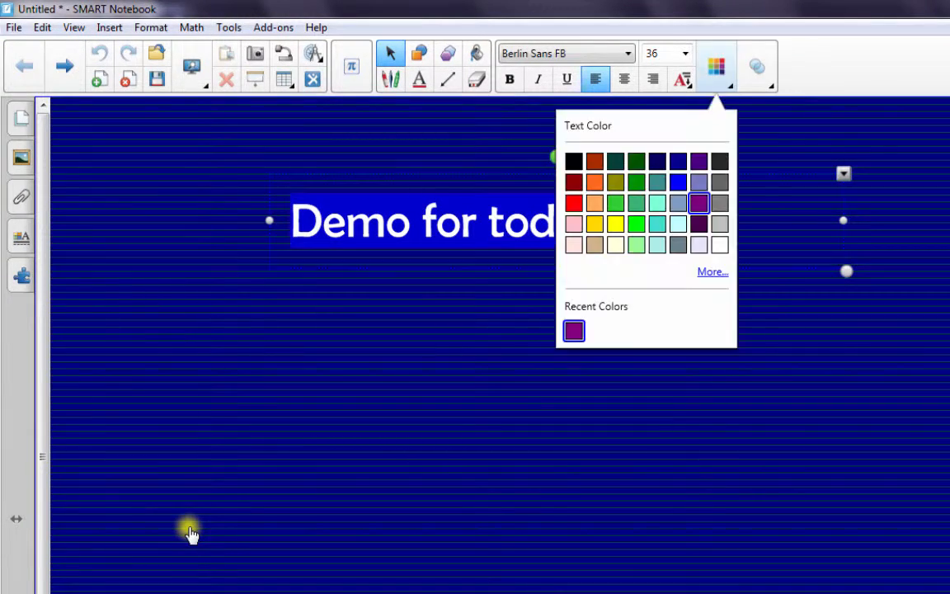
pyautogui.click(616, 224)
pyautogui.click(190, 534)
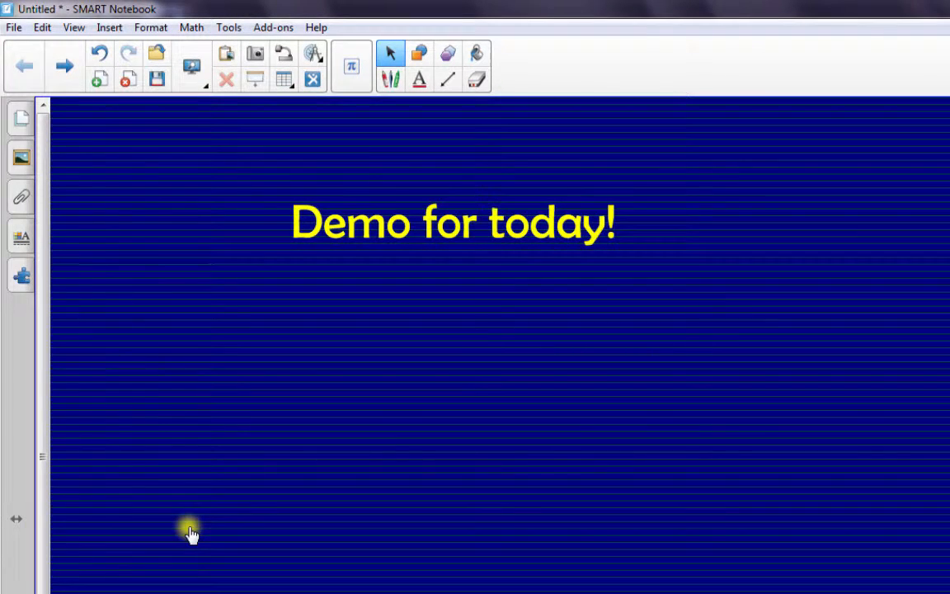
# Step: Show the page sorter and insert a blank page after page 1
pyautogui.click(22, 118)
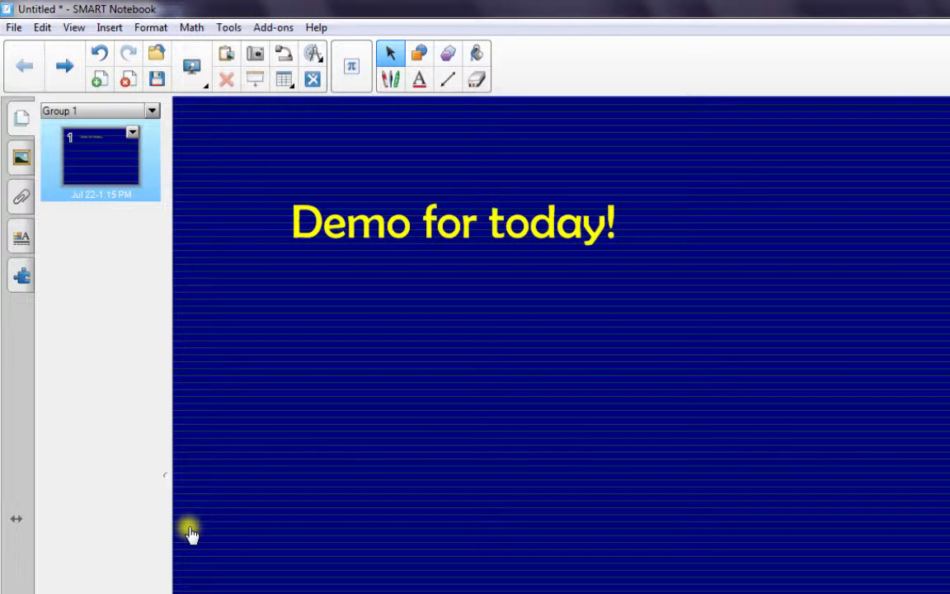
pyautogui.click(132, 133)
pyautogui.click(189, 533)
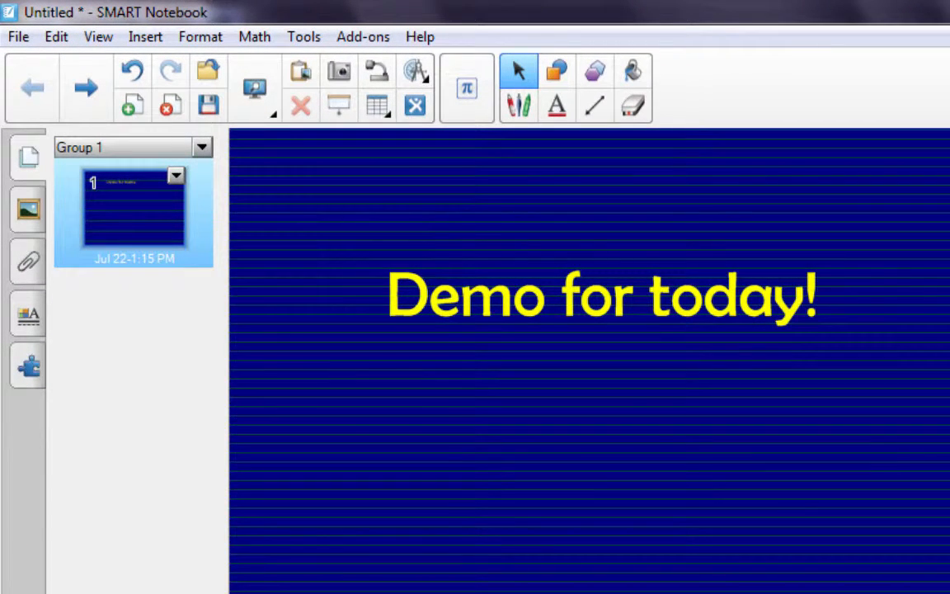
pyautogui.click(175, 176)
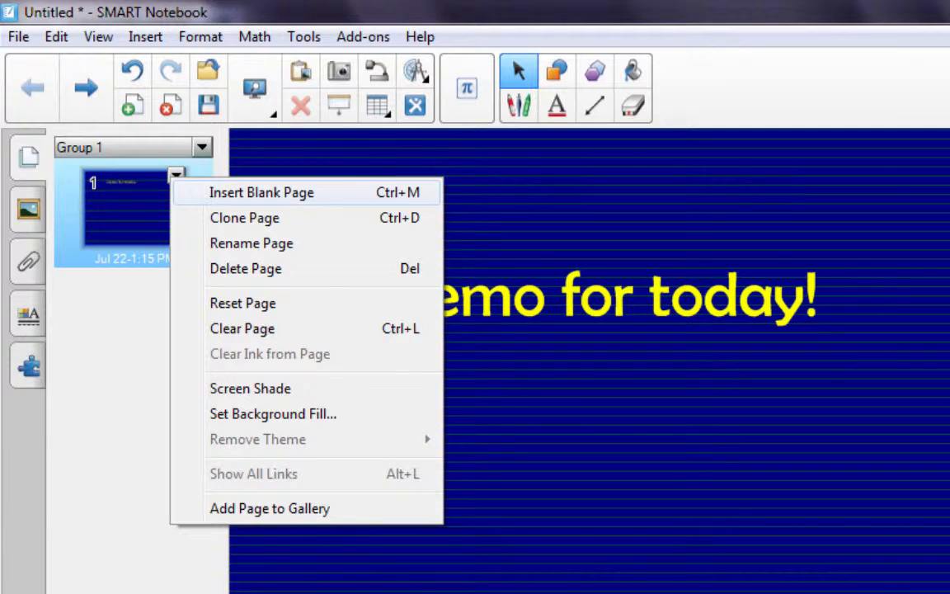
pyautogui.click(261, 192)
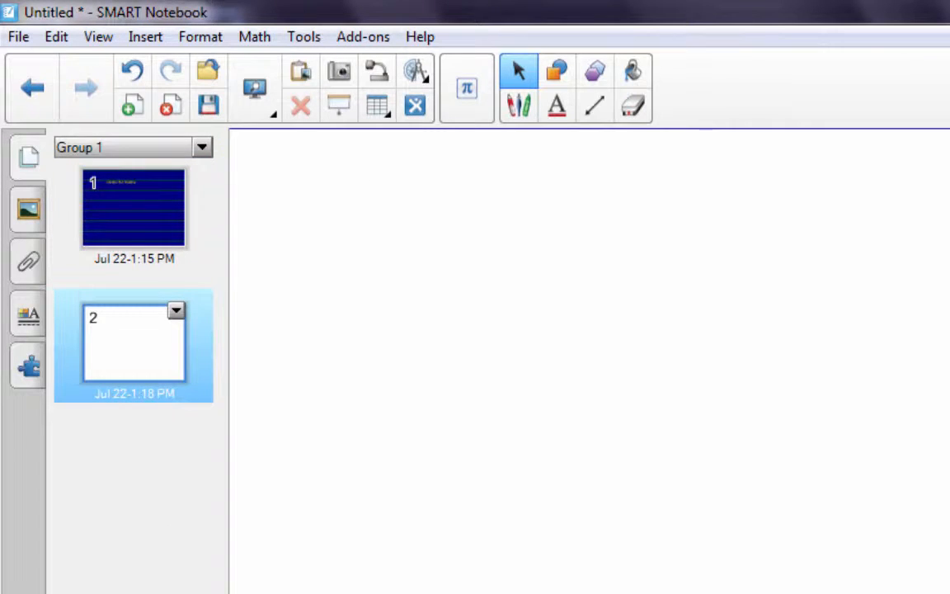
# Step: Clone page 1 from the page sorter
pyautogui.click(134, 208)
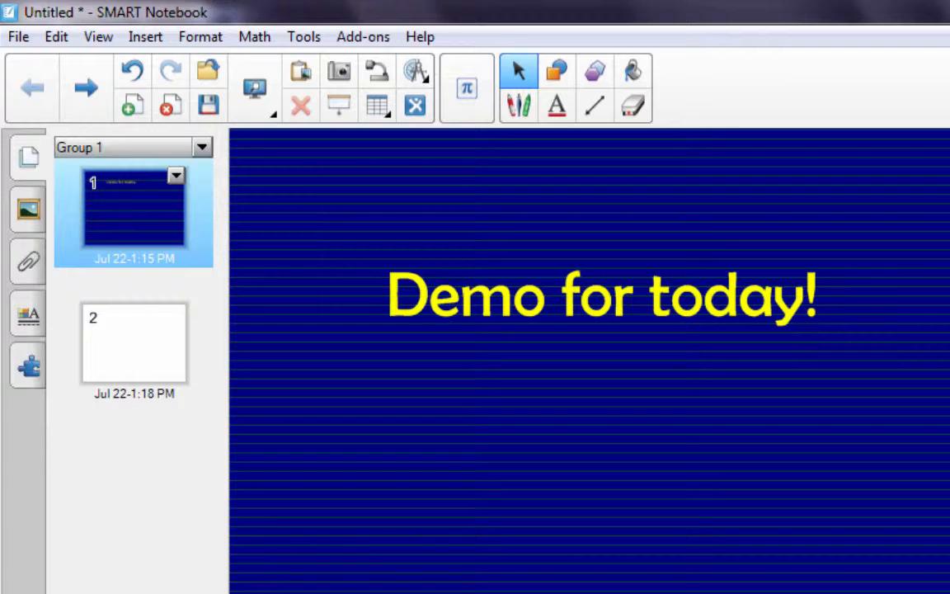
pyautogui.click(175, 175)
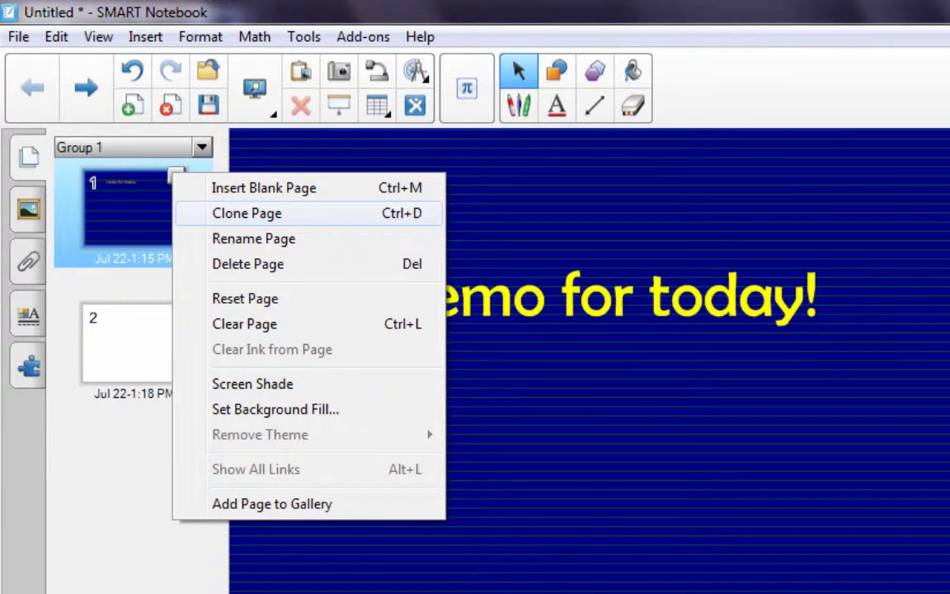
pyautogui.click(248, 213)
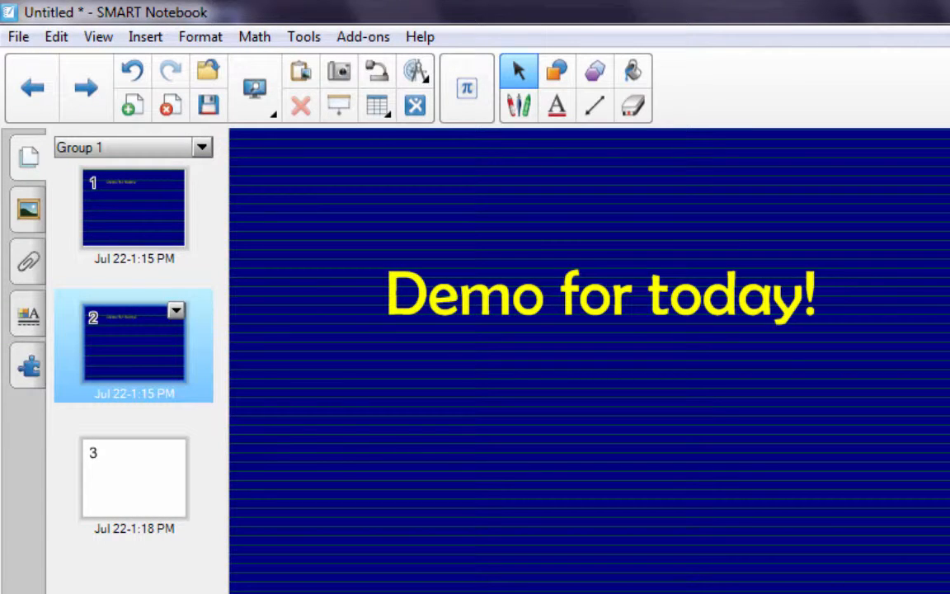
# Step: Rename page 1 as Demo 1
pyautogui.click(175, 310)
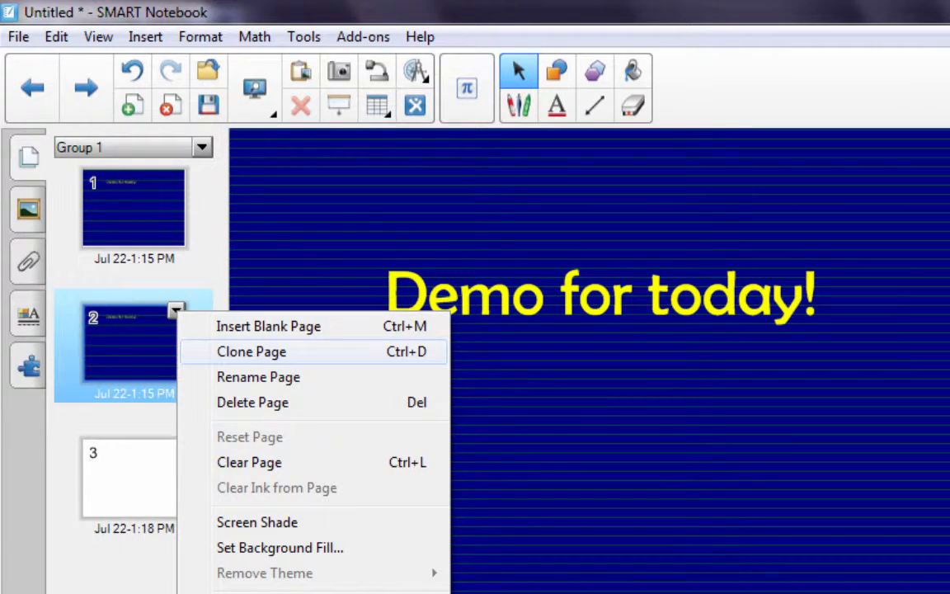
pyautogui.click(252, 352)
pyautogui.doubleClick(133, 258)
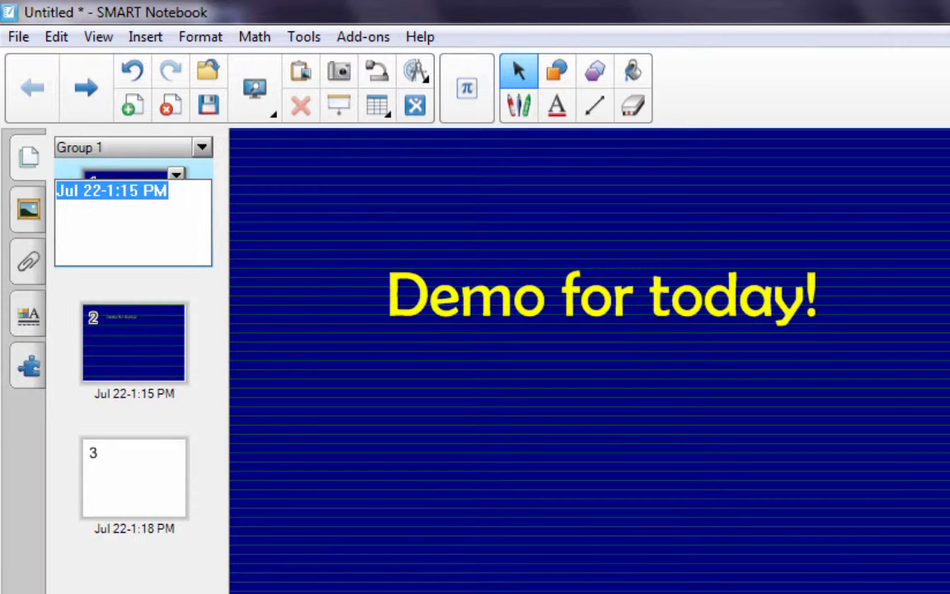
pyautogui.write('Demo')
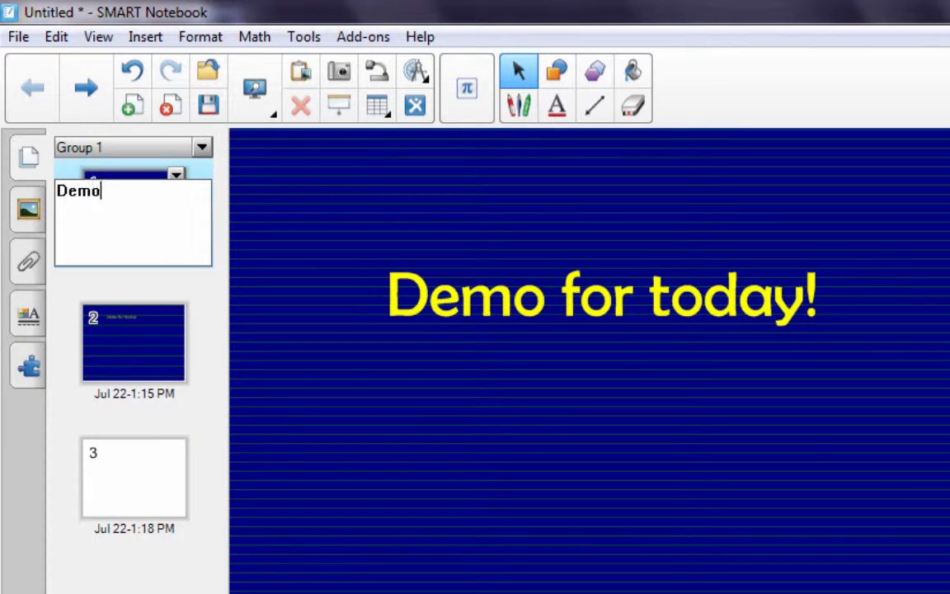
pyautogui.write(' 1')
# Step: On page 2, replace the word Demo in the title with Omed
pyautogui.click(134, 394)
pyautogui.doubleClick(603, 295)
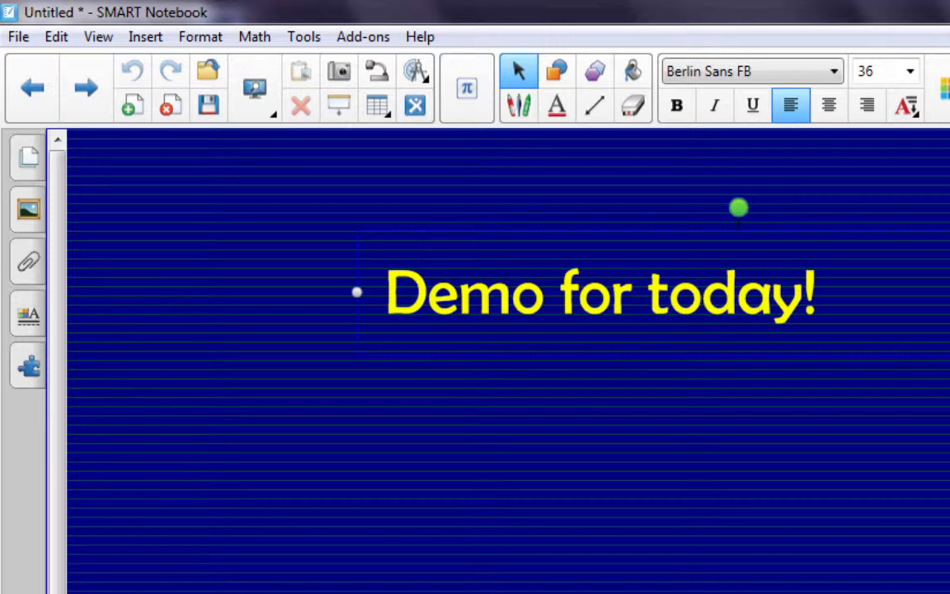
pyautogui.moveTo(386, 293); pyautogui.dragTo(545, 293)
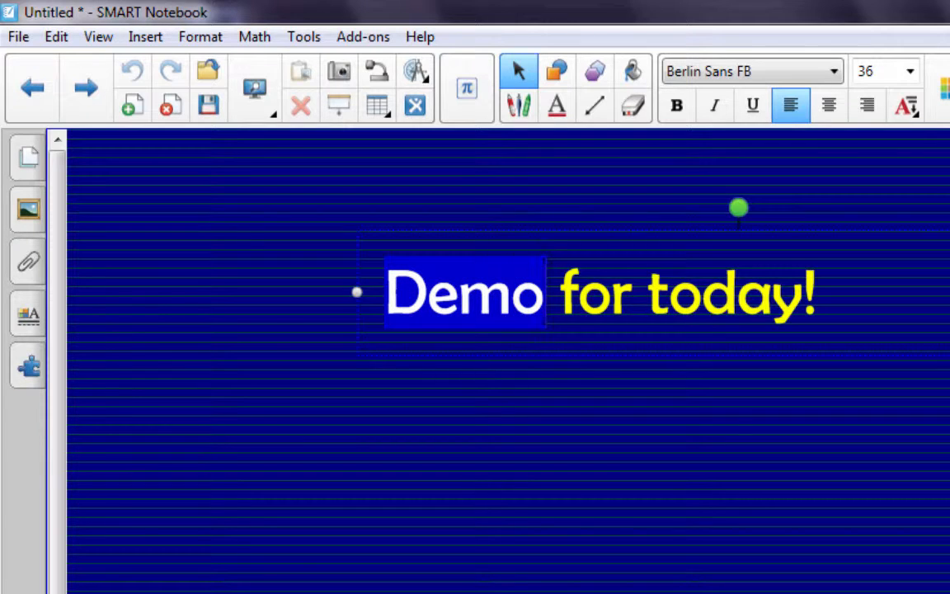
pyautogui.write('Omed')
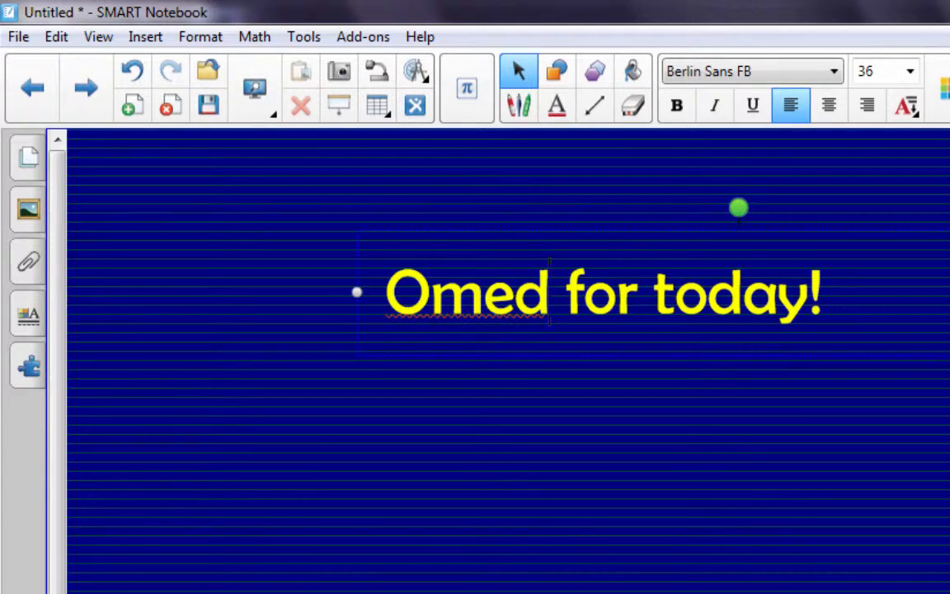
# Step: Rename page 2 as Omed in the page sorter
pyautogui.click(28, 156)
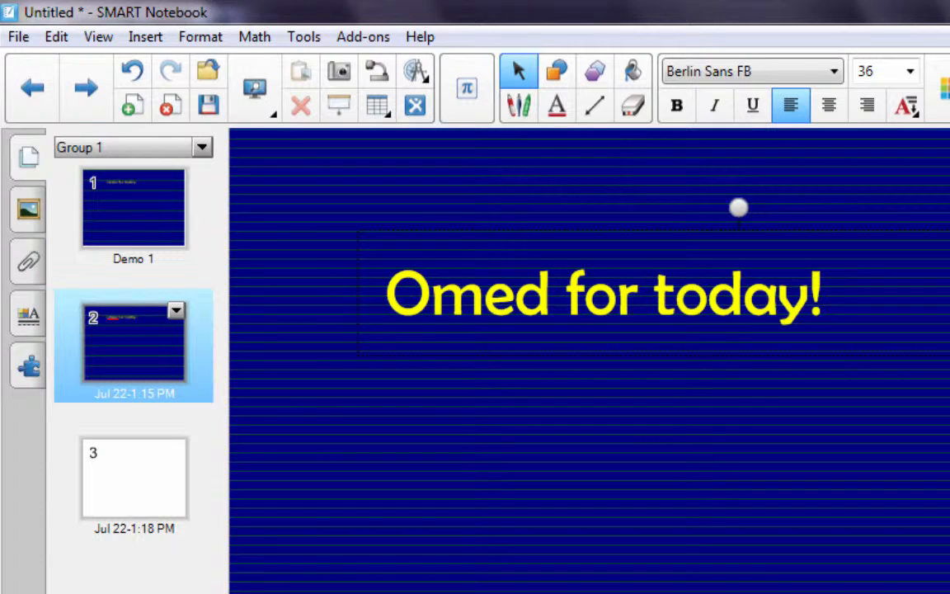
pyautogui.doubleClick(134, 393)
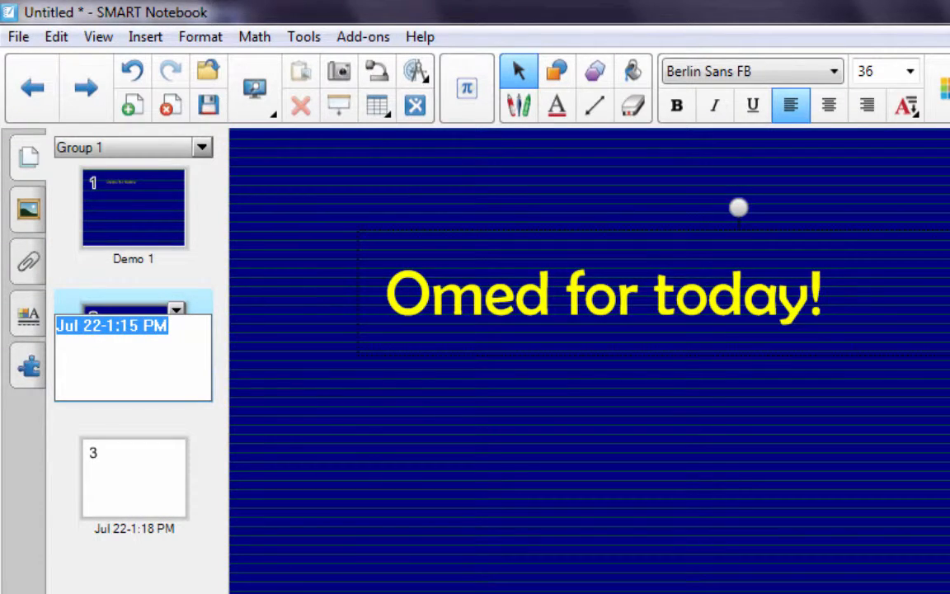
pyautogui.write('Omed')
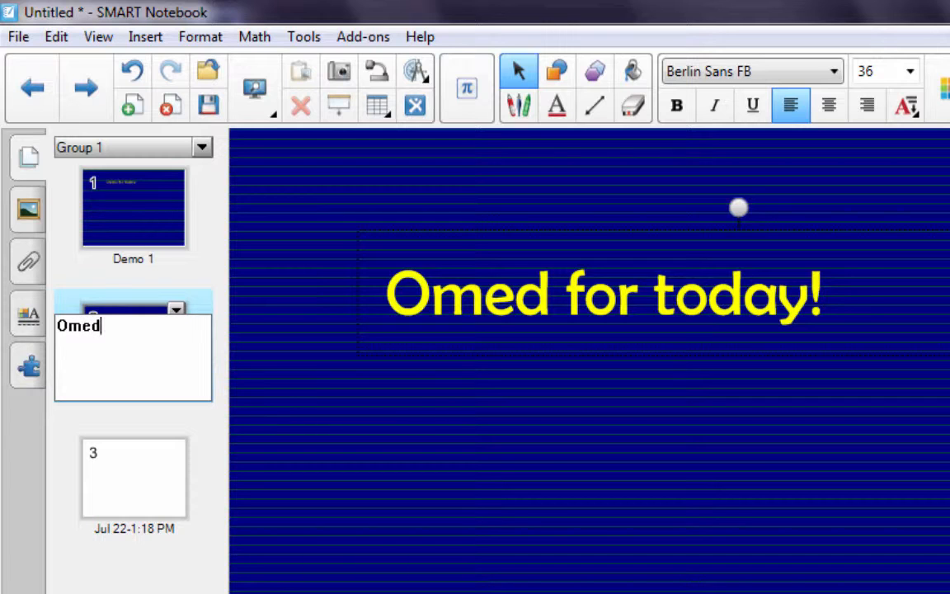
pyautogui.click(134, 479)
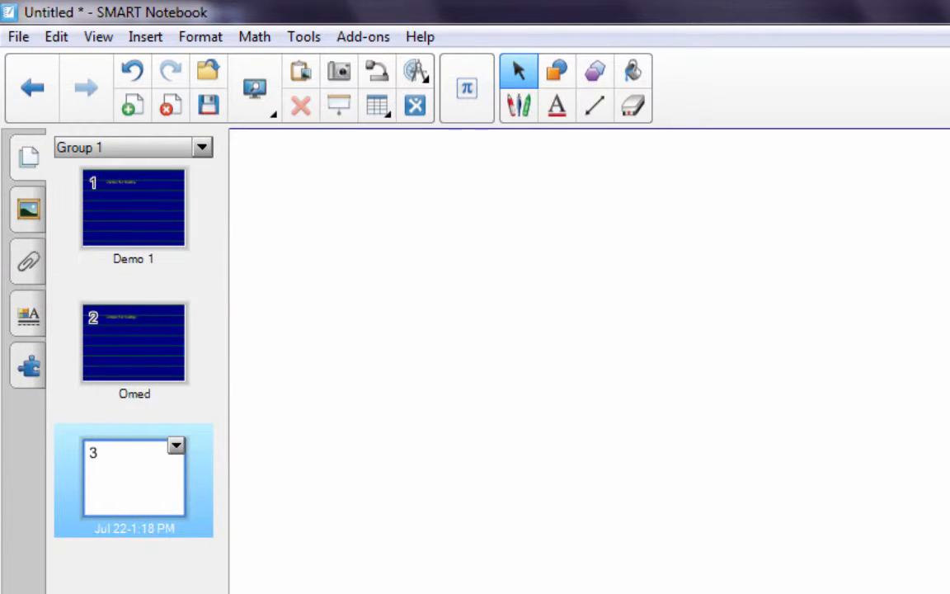
pyautogui.click(134, 344)
pyautogui.click(176, 310)
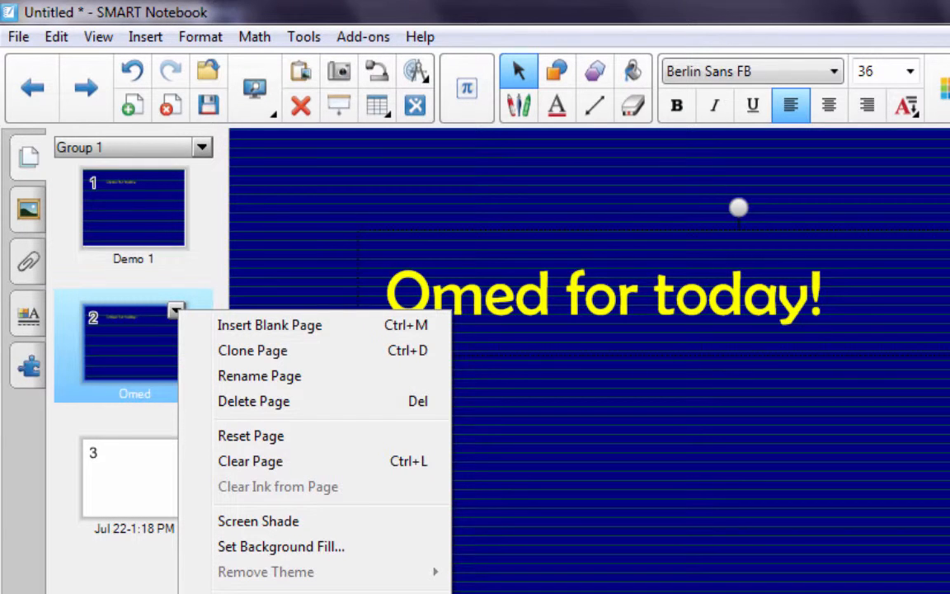
pyautogui.press('Escape')
# Step: On blank page 3, add a text box reading Quiz Today!
pyautogui.click(133, 479)
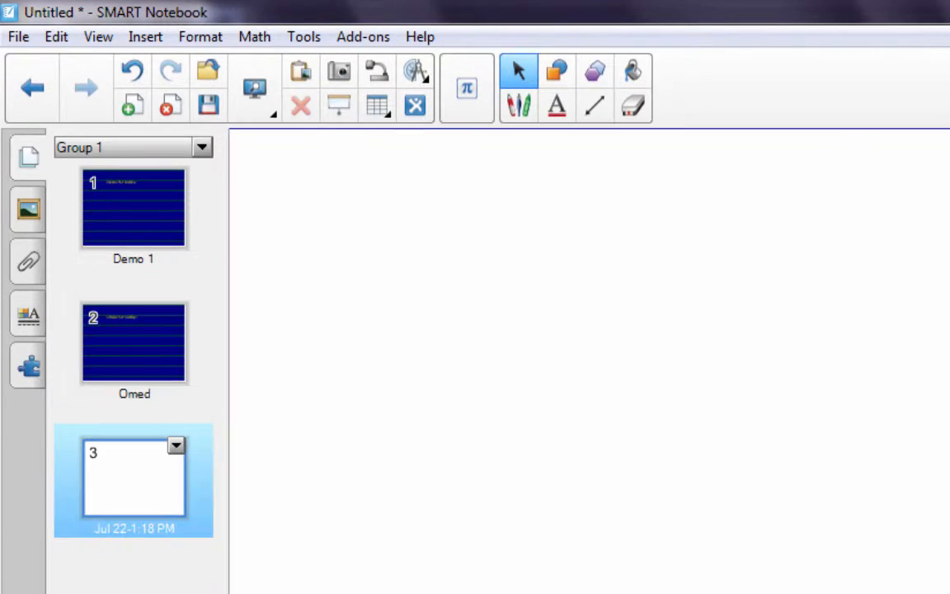
pyautogui.click(396, 330)
pyautogui.click(556, 105)
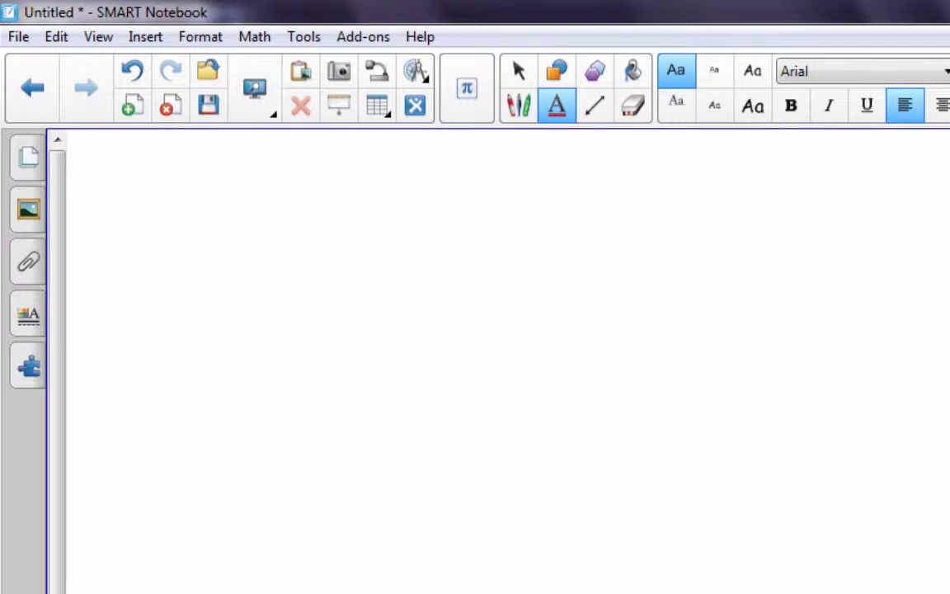
pyautogui.moveTo(372, 259); pyautogui.dragTo(949, 547)
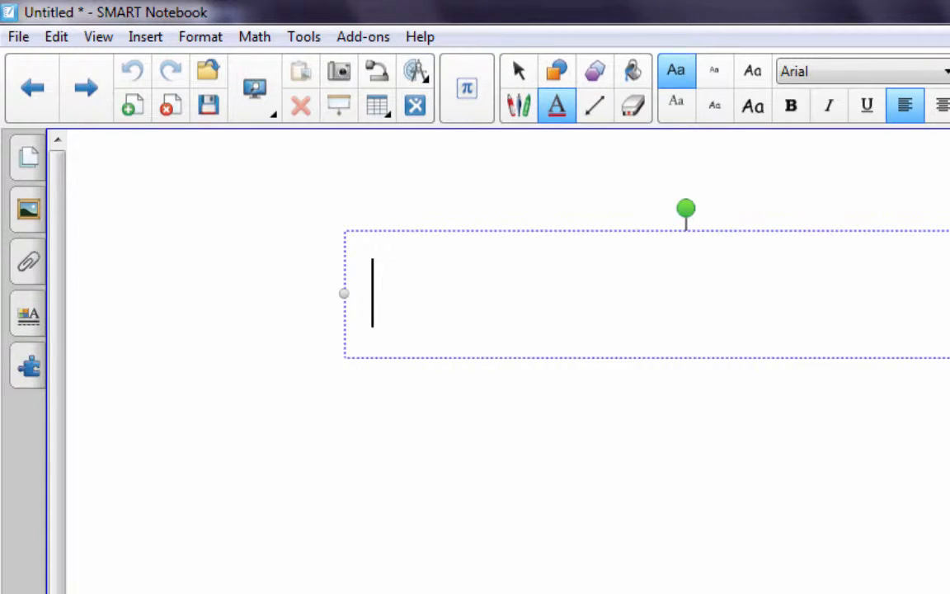
pyautogui.write('Quiz Today')
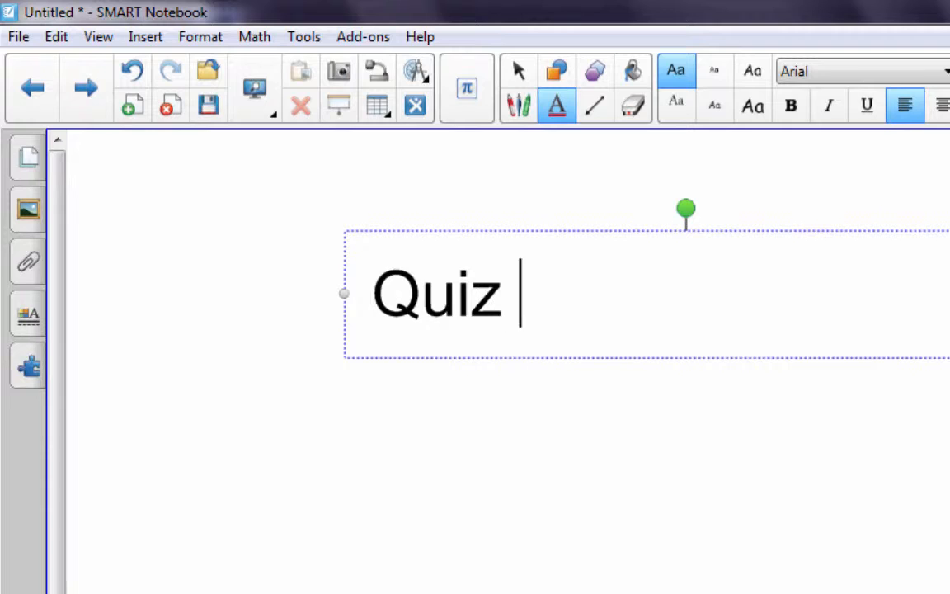
pyautogui.write('!')
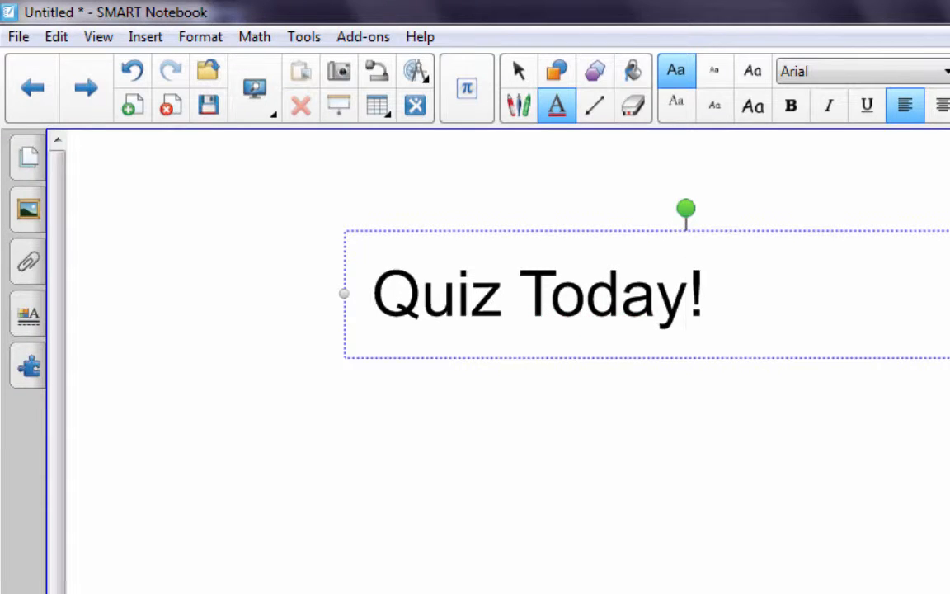
pyautogui.press('Escape')
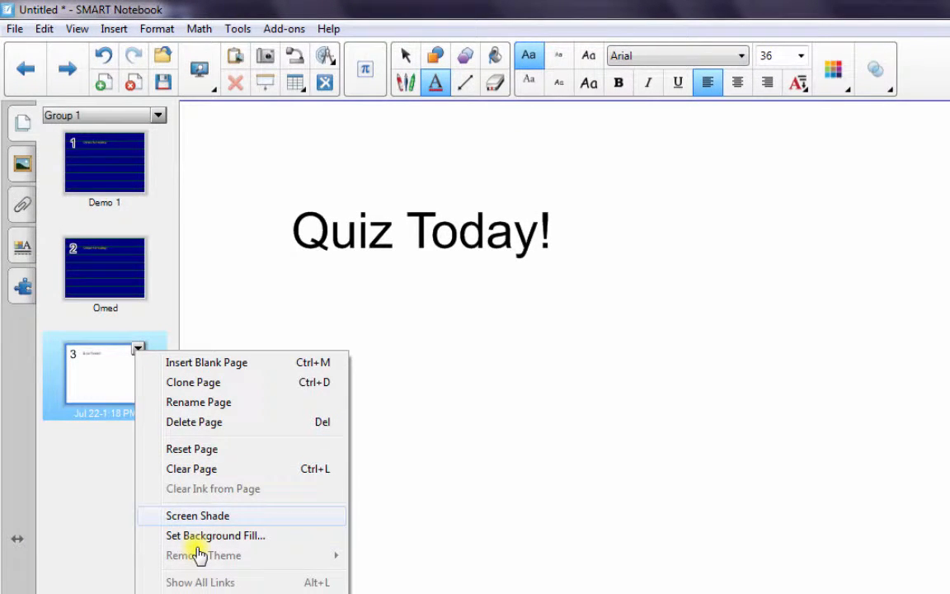
# Step: Apply a theme from the gallery's Backgrounds and Themes to all pages
pyautogui.click(198, 516)
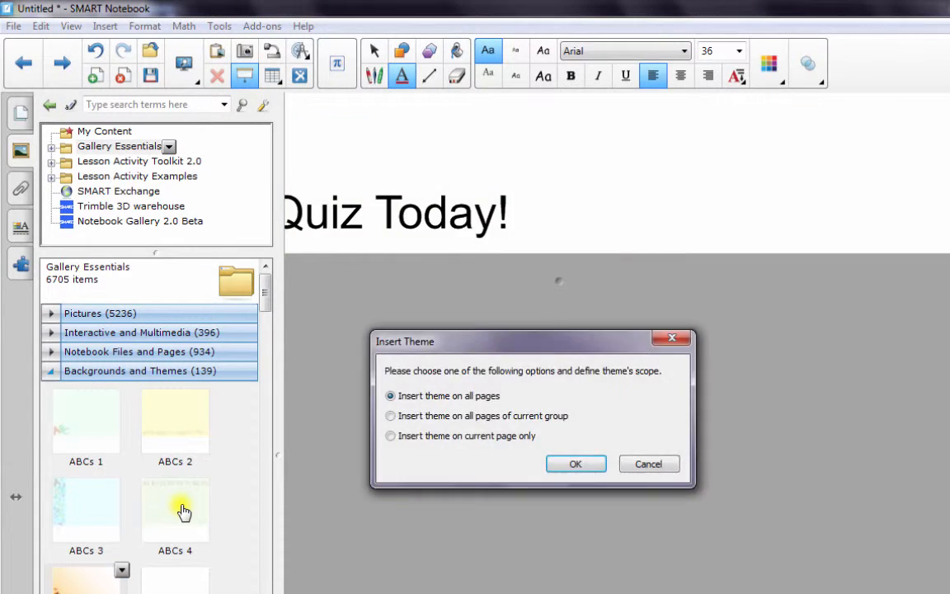
pyautogui.press('Return')
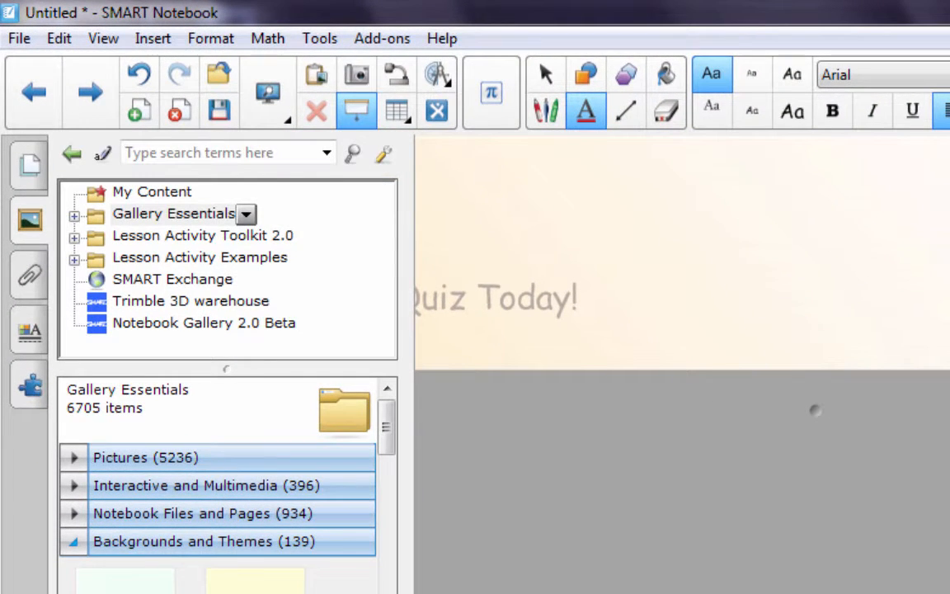
# Step: Search the gallery for graph paper and open the Lesson Activity Toolkit 2.0 folder
pyautogui.click(200, 153)
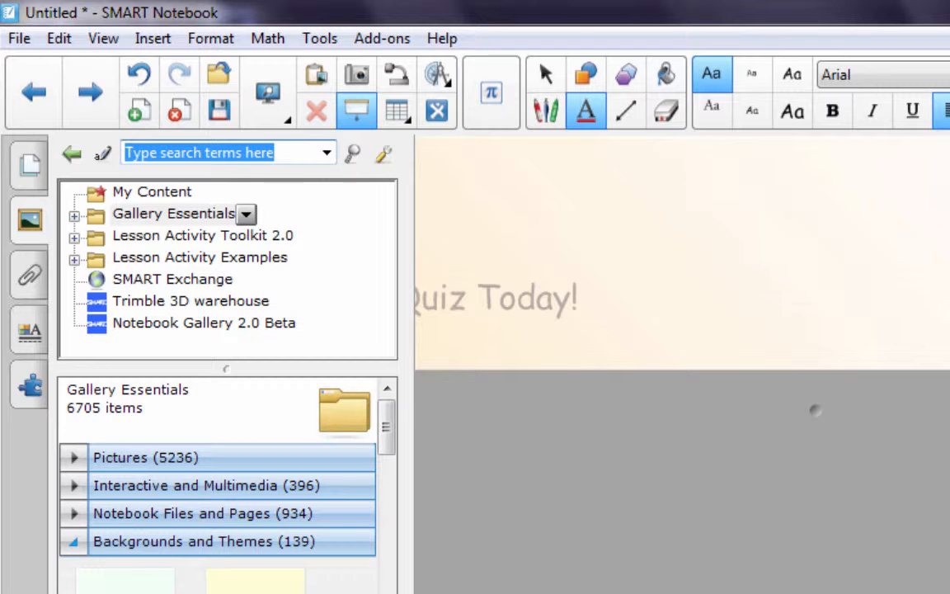
pyautogui.write('graph paper')
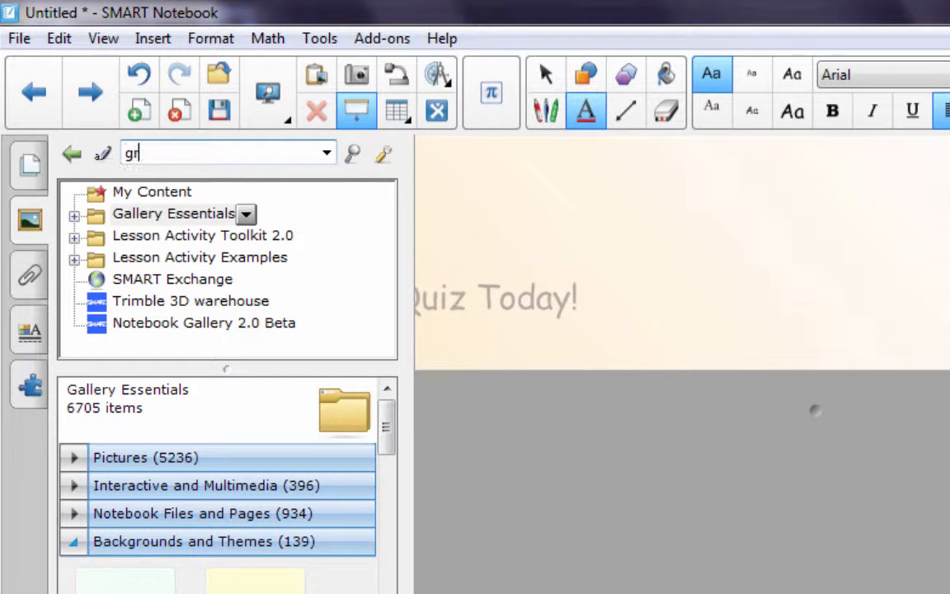
pyautogui.press('Return')
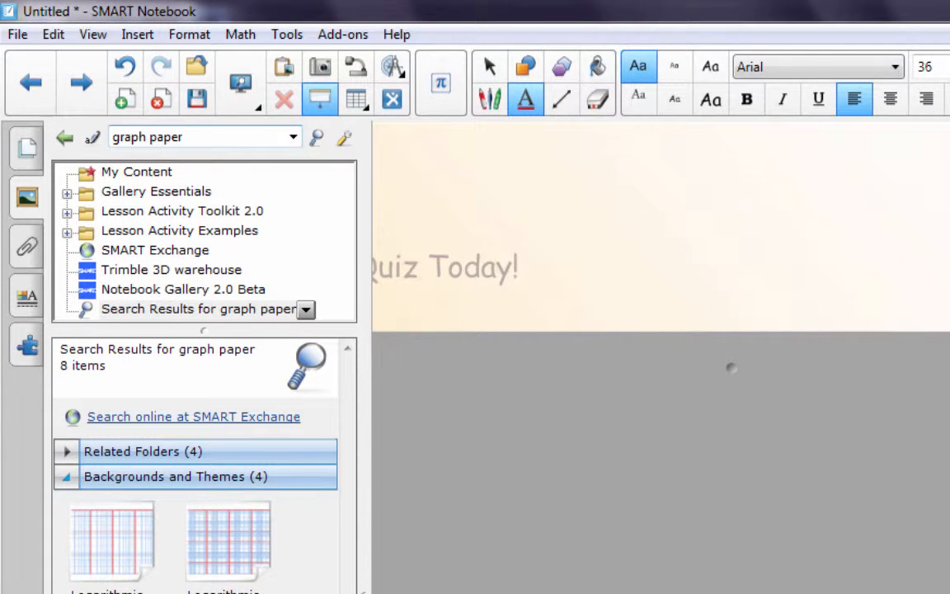
pyautogui.click(149, 137)
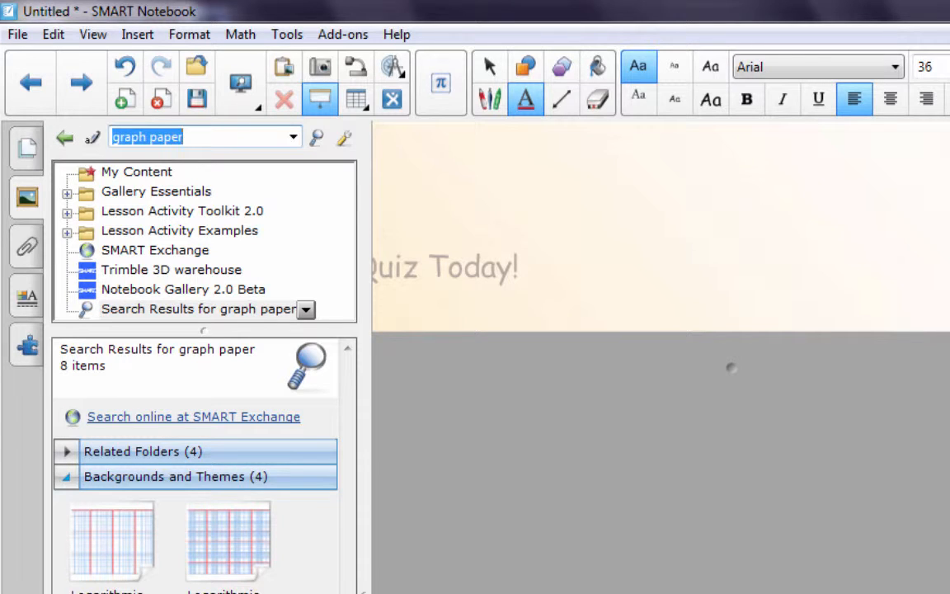
pyautogui.click(182, 211)
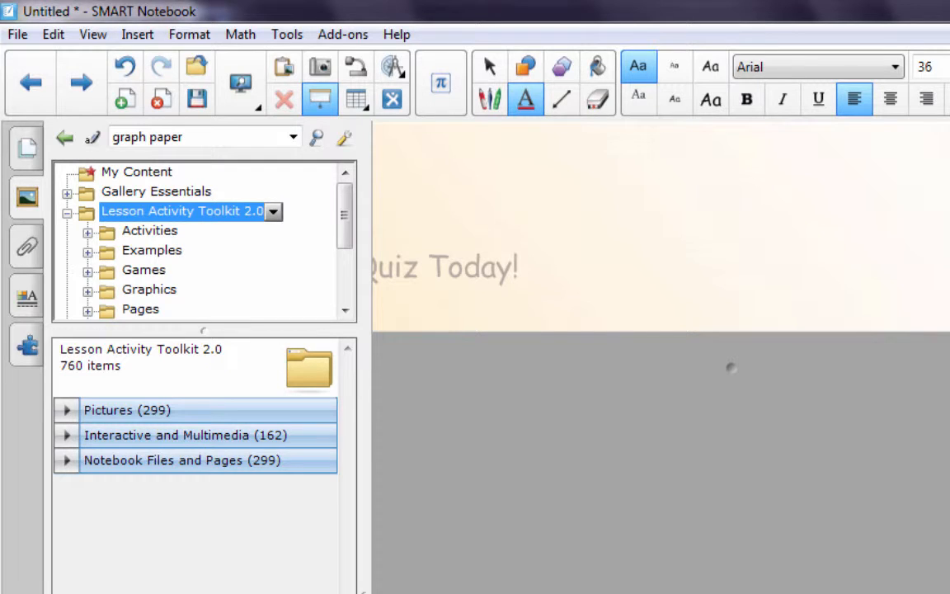
# Step: Examine the Attachments, Properties (Text Style, Page Recording, Fill Effects) and Add-ons side panel tabs
pyautogui.click(27, 247)
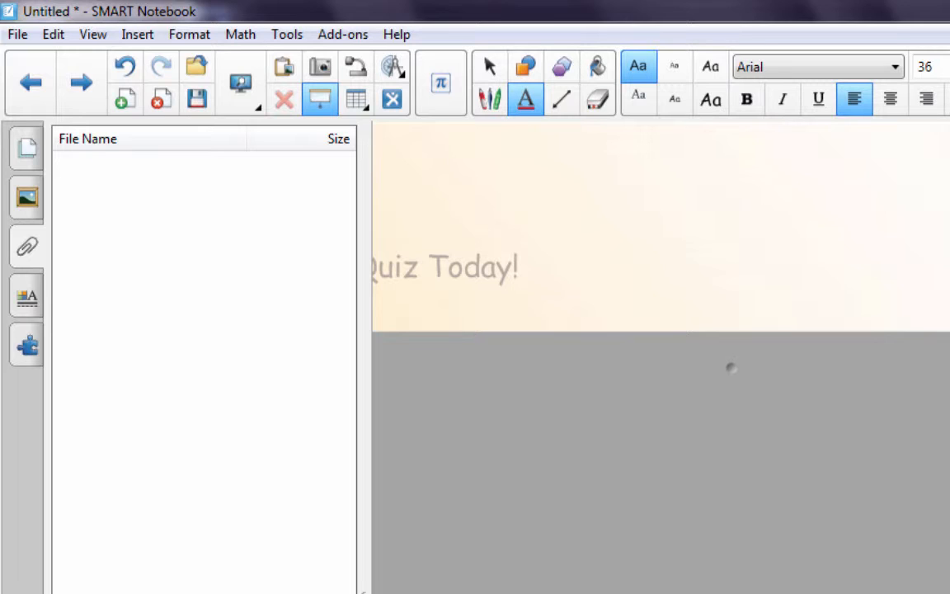
pyautogui.click(27, 296)
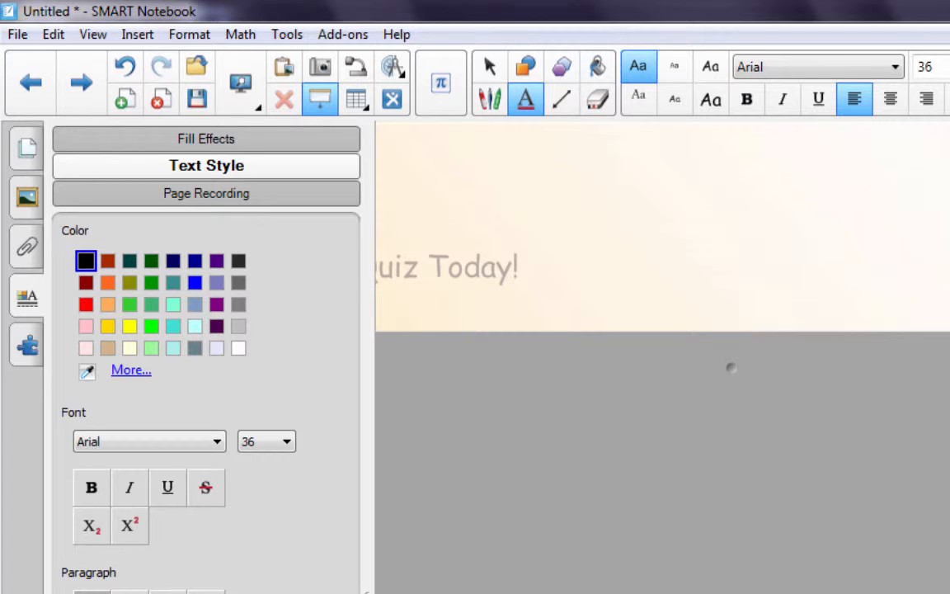
pyautogui.click(206, 194)
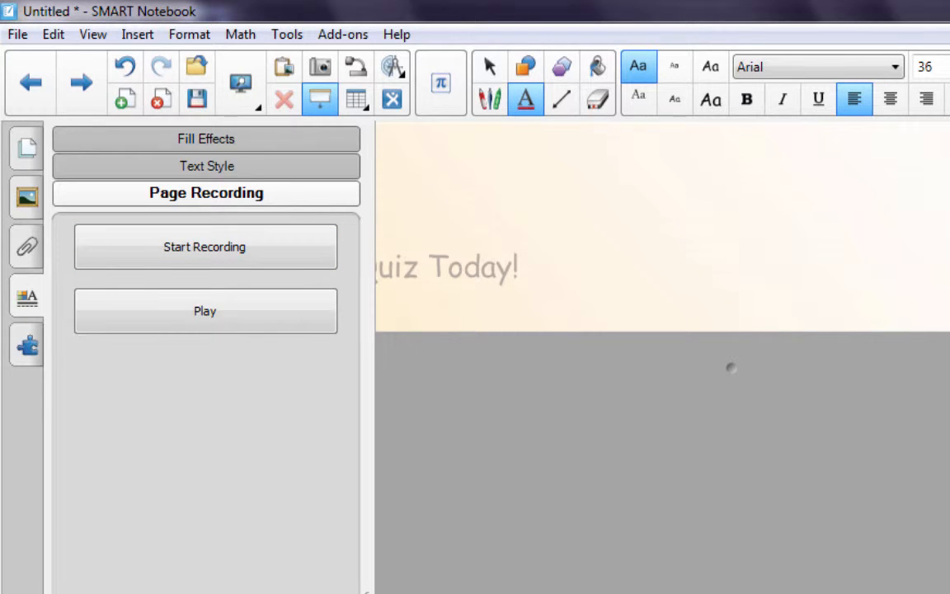
pyautogui.click(206, 138)
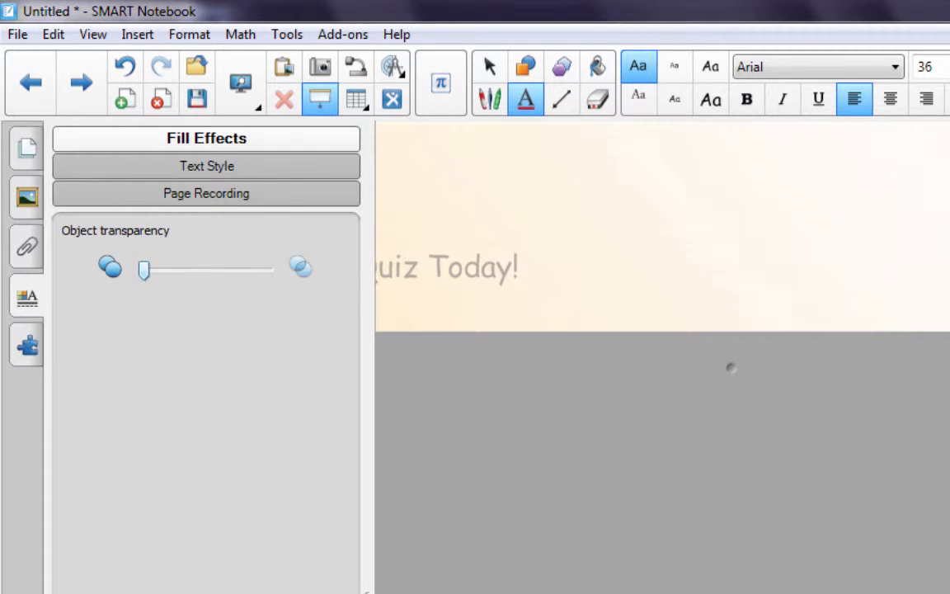
pyautogui.click(27, 345)
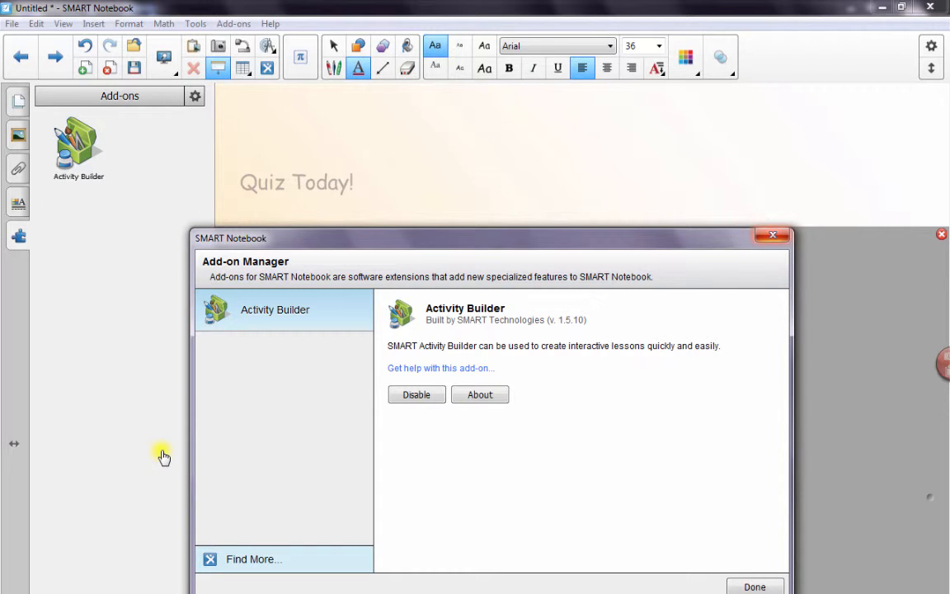
pyautogui.press('Escape')
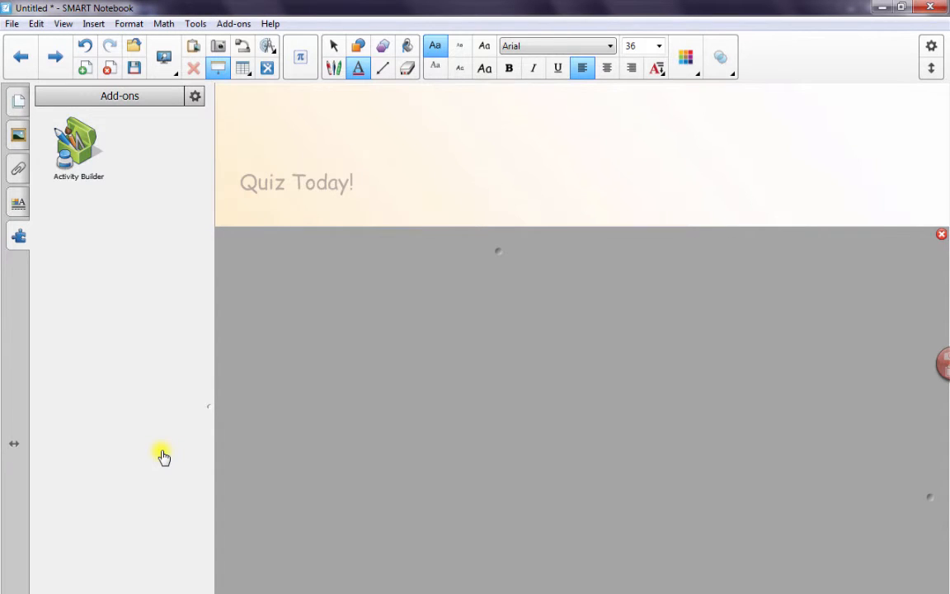